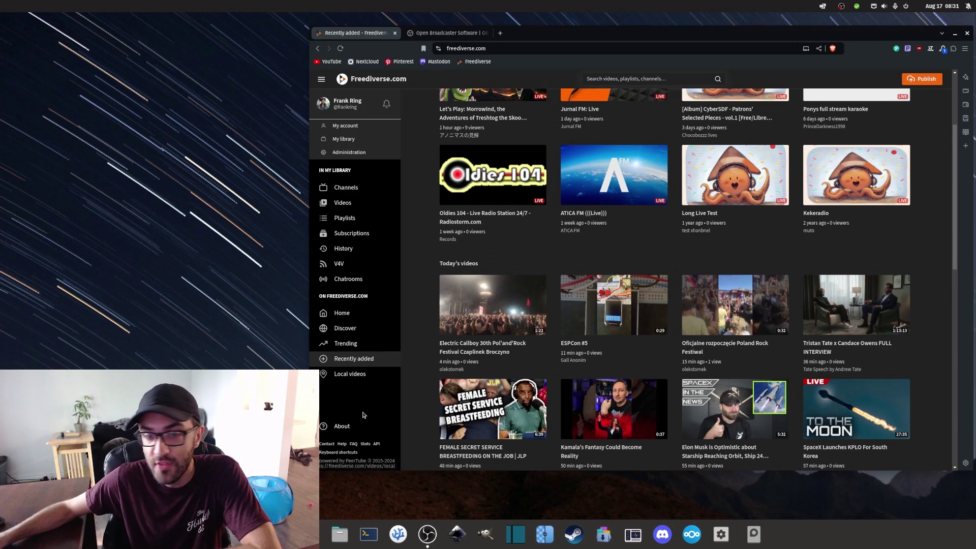
Open Freediverse.com's About page and highlight its 'Live streaming enabled' feature.
left_click(359, 428)
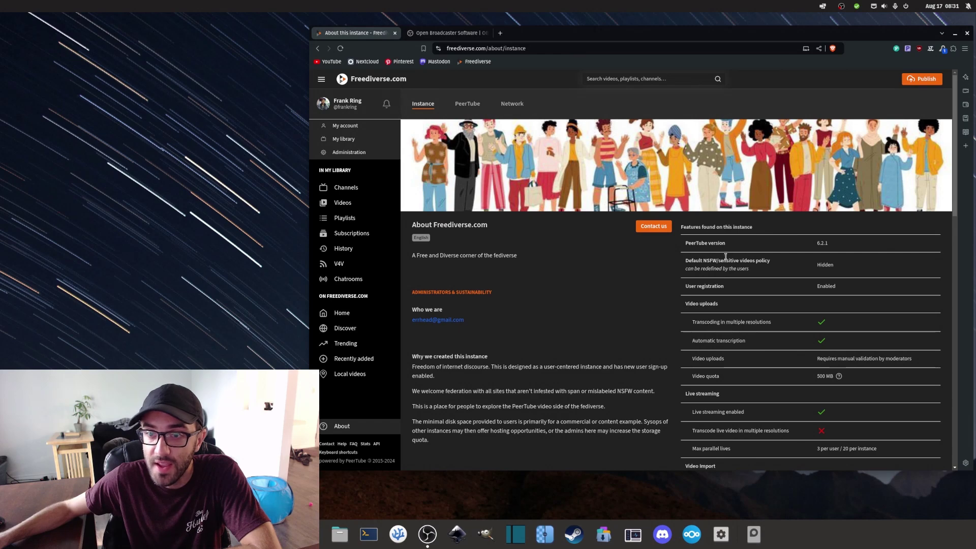
scroll(737, 259, "down", 3)
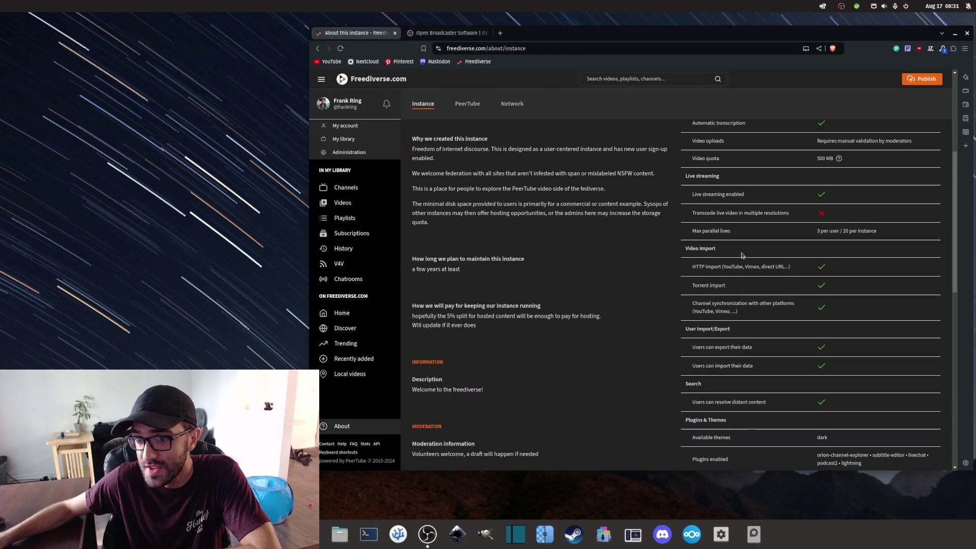
scroll(732, 270, "up", 4)
scroll(729, 277, "down", 2)
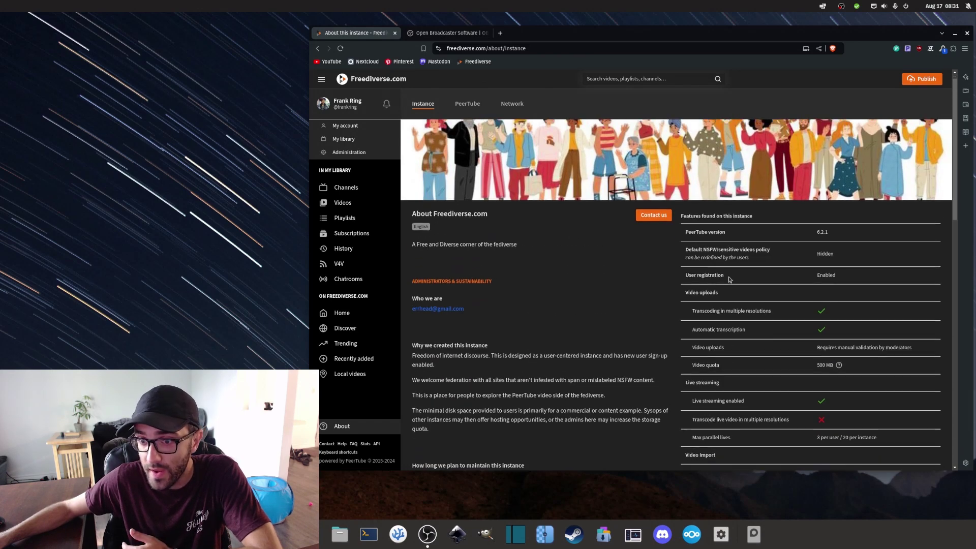
left_click_drag(686, 303, 840, 324)
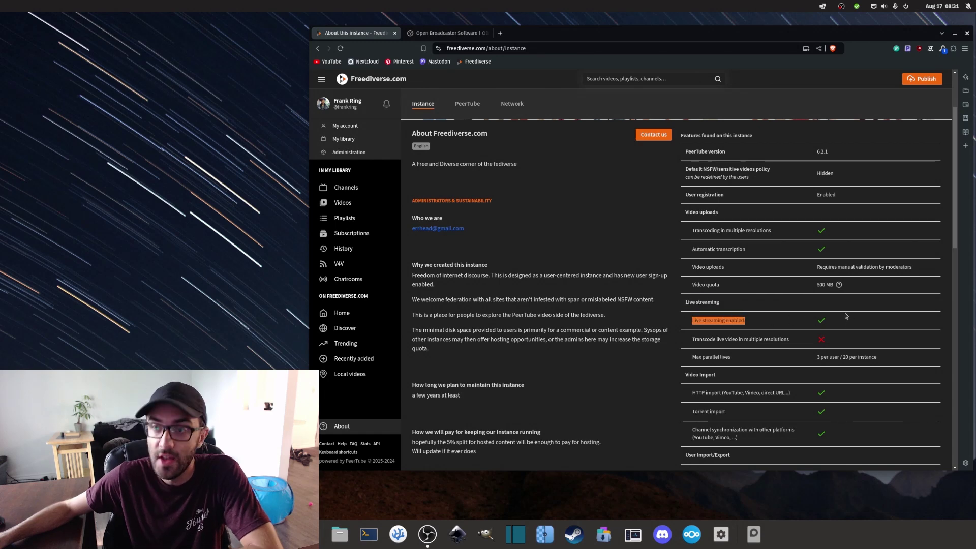
Show the obsproject.com home page, highlighting the Open Broadcaster Software name and OBS Studio heading.
double_click(447, 32)
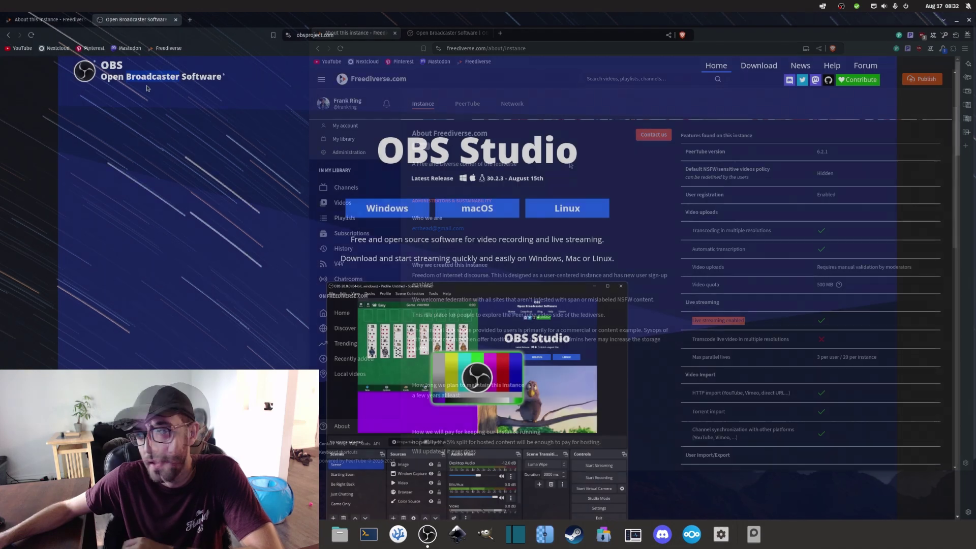
triple_click(160, 79)
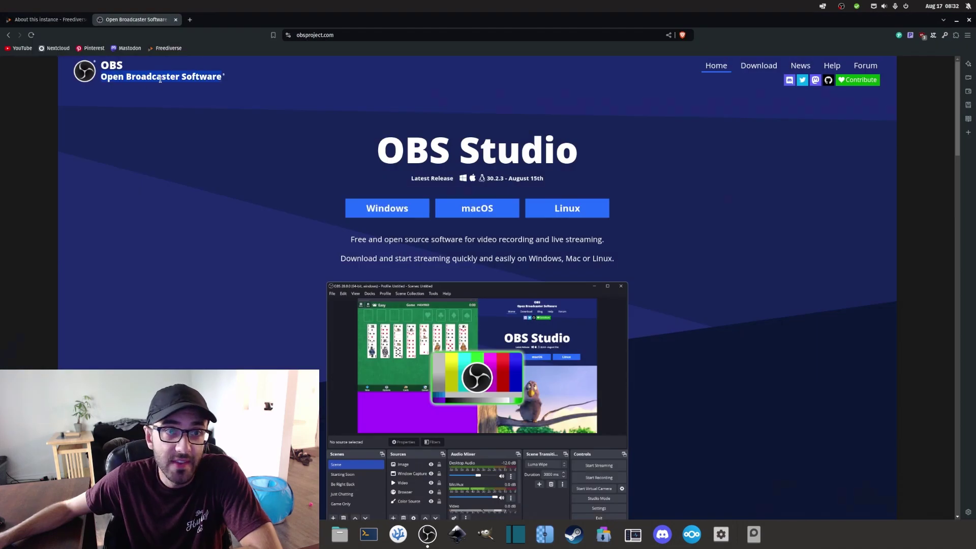
scroll(210, 183, "down", 3)
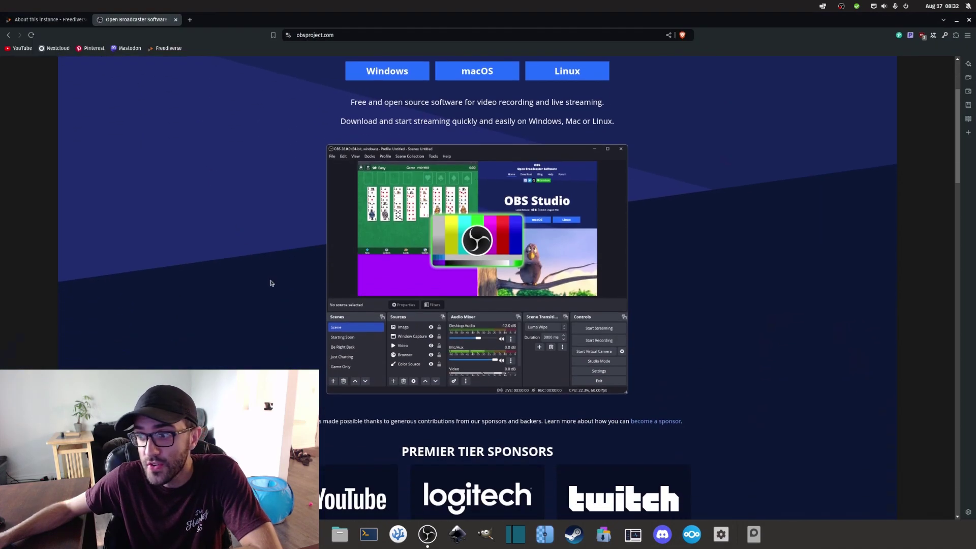
scroll(270, 283, "up", 3)
triple_click(426, 157)
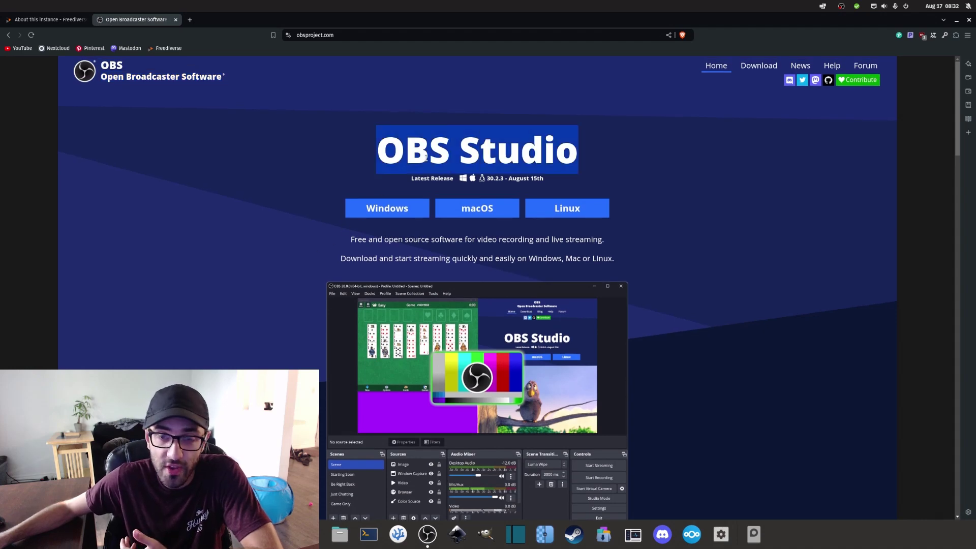
double_click(415, 155)
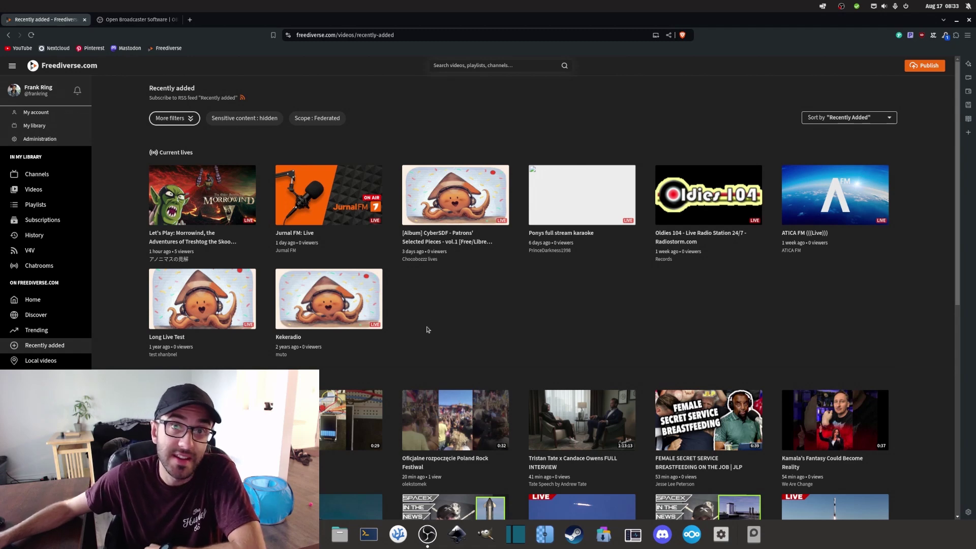
Bring OBS Studio forward, then move and narrow its window over the browser's right side.
key("alt+Tab")
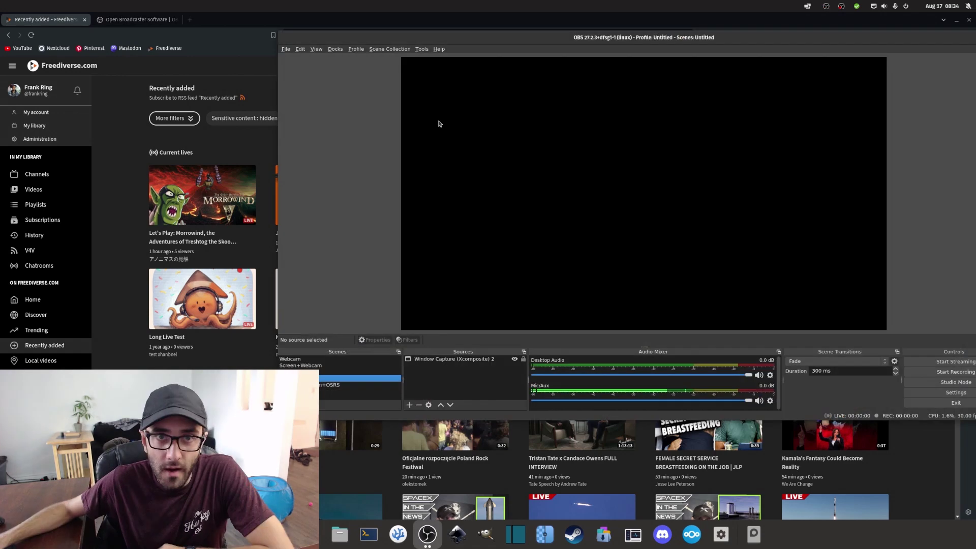
left_click_drag(619, 38, 549, 47)
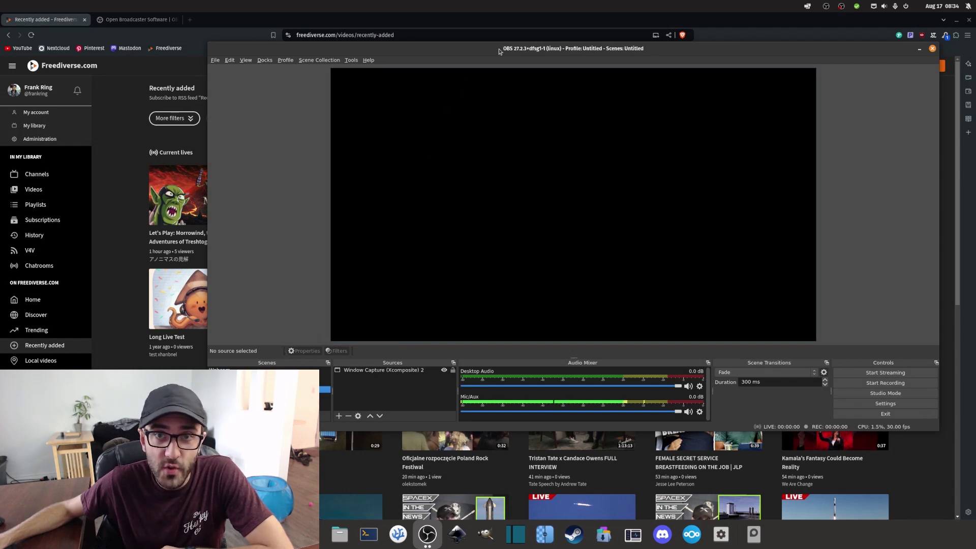
left_click_drag(534, 48, 568, 45)
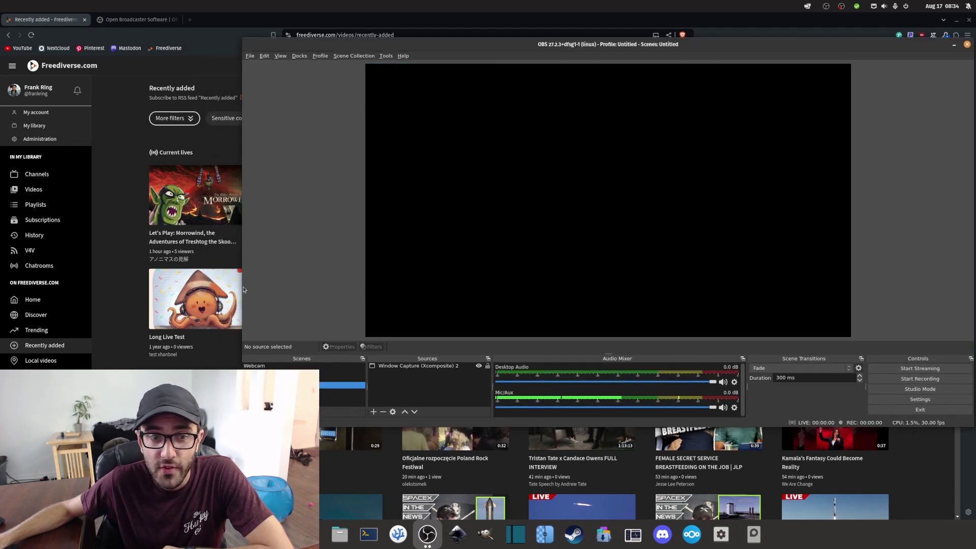
left_click_drag(244, 241, 323, 241)
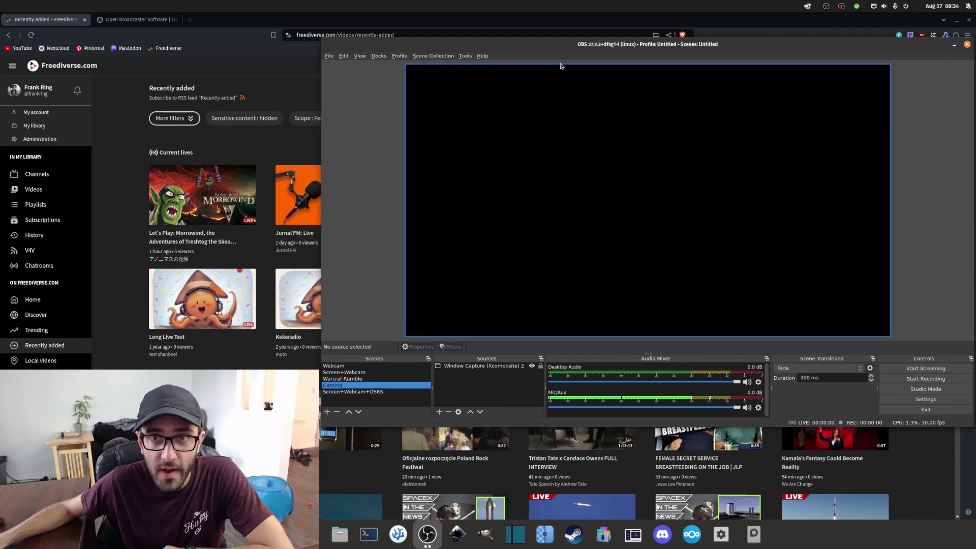
Cycle through the Webcam, Gaming, Warcraft Rumble and Screen+Webcam+OSRS scenes, ending on Screen+Webcam.
left_click(350, 365)
left_click(347, 372)
left_click(352, 384)
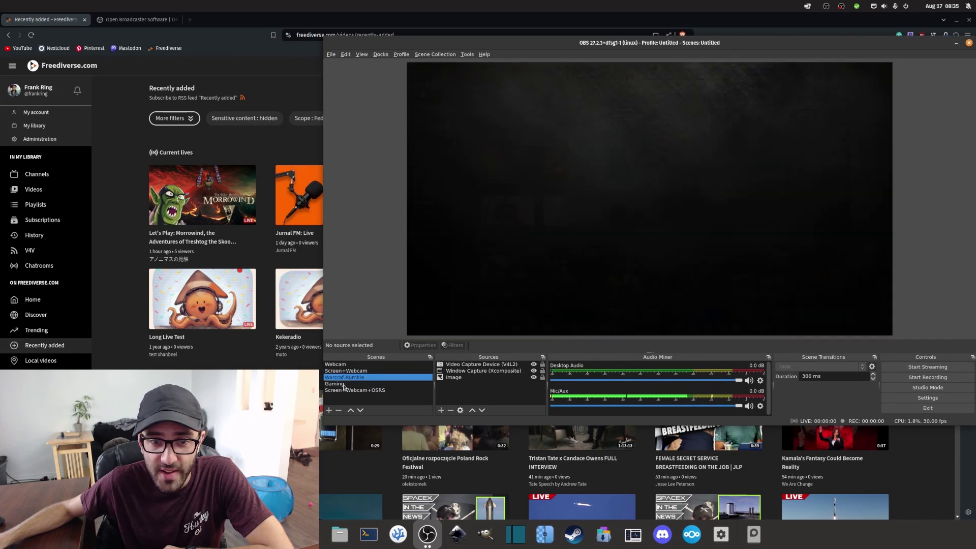
left_click(353, 389)
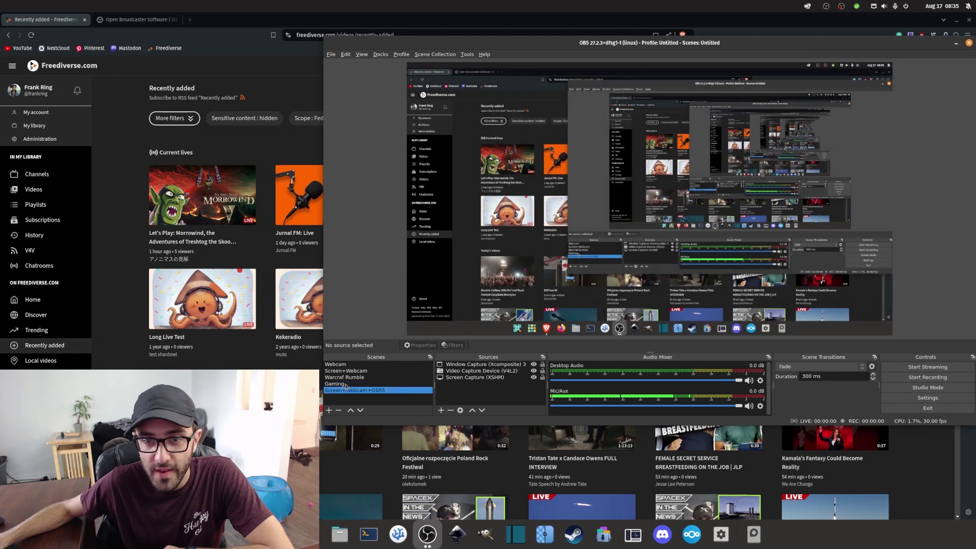
left_click(353, 384)
left_click(353, 371)
left_click(351, 364)
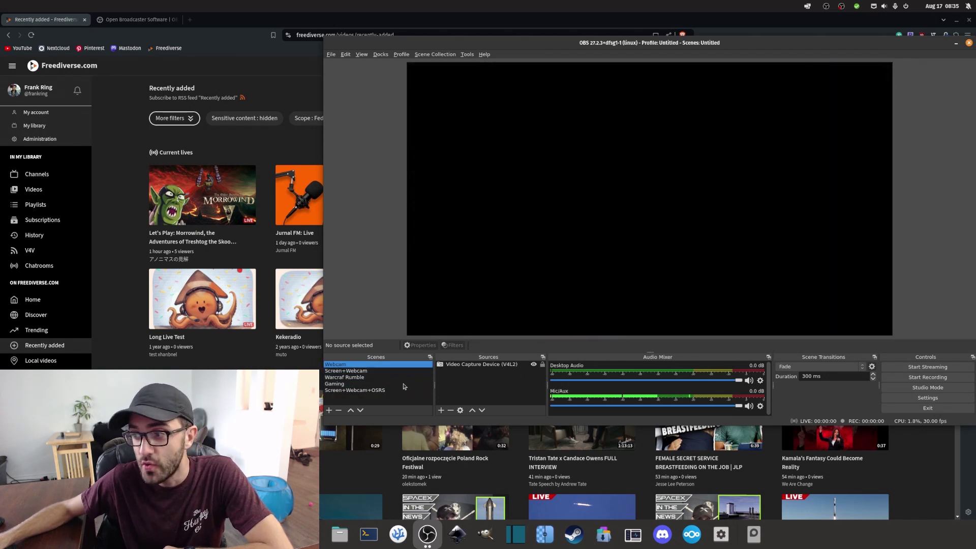
left_click(359, 371)
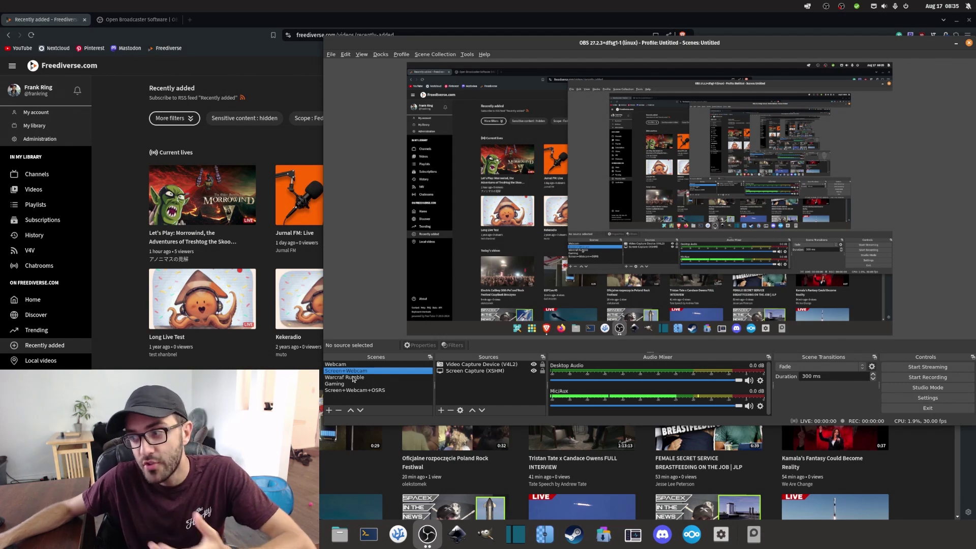
left_click_drag(364, 340, 341, 340)
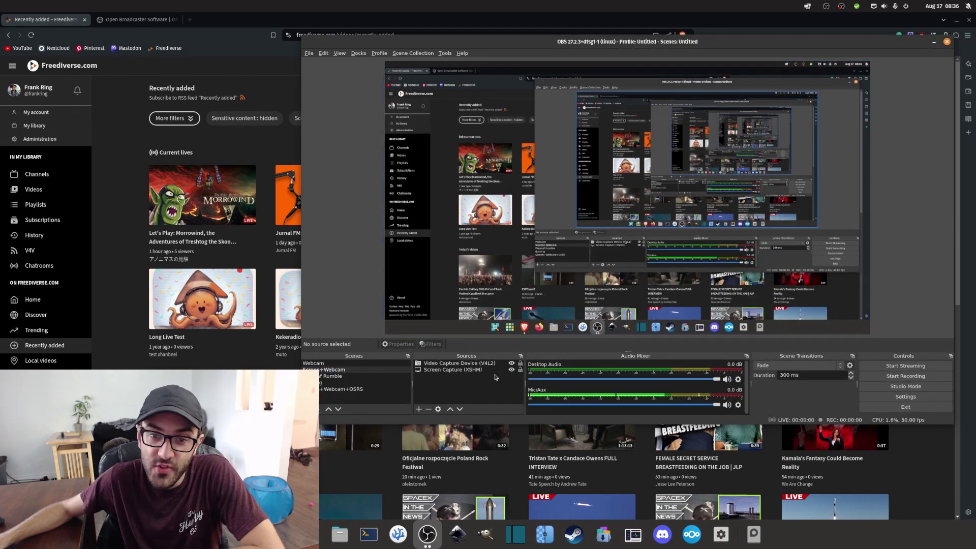
In OBS Settings, review the Stream page and keep NVIDIA NVENC H.264 as the output encoder.
left_click(905, 396)
left_click(473, 114)
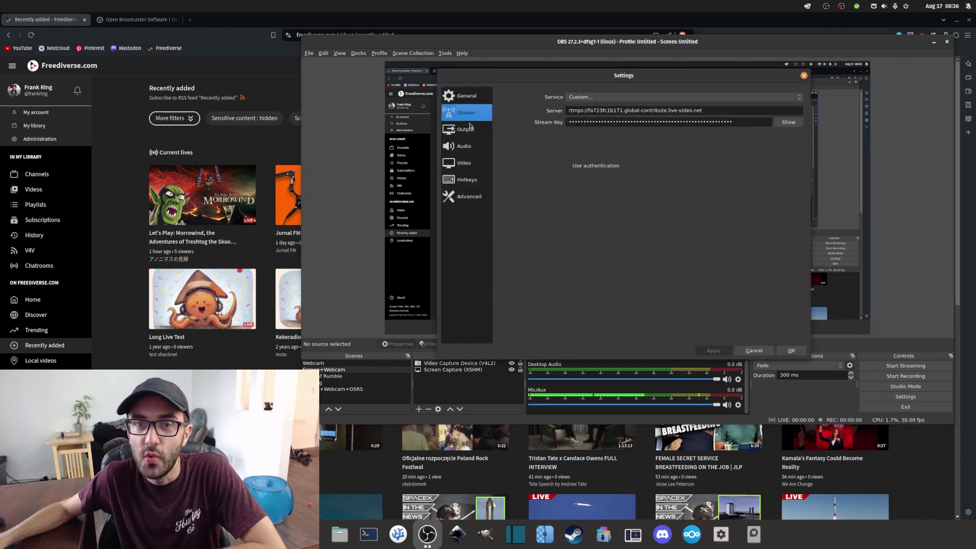
left_click(468, 126)
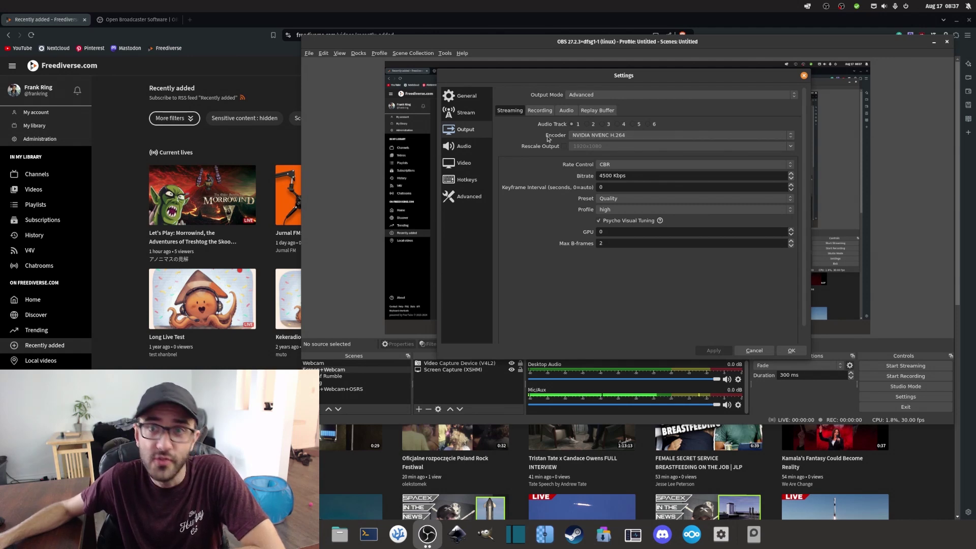
left_click(582, 136)
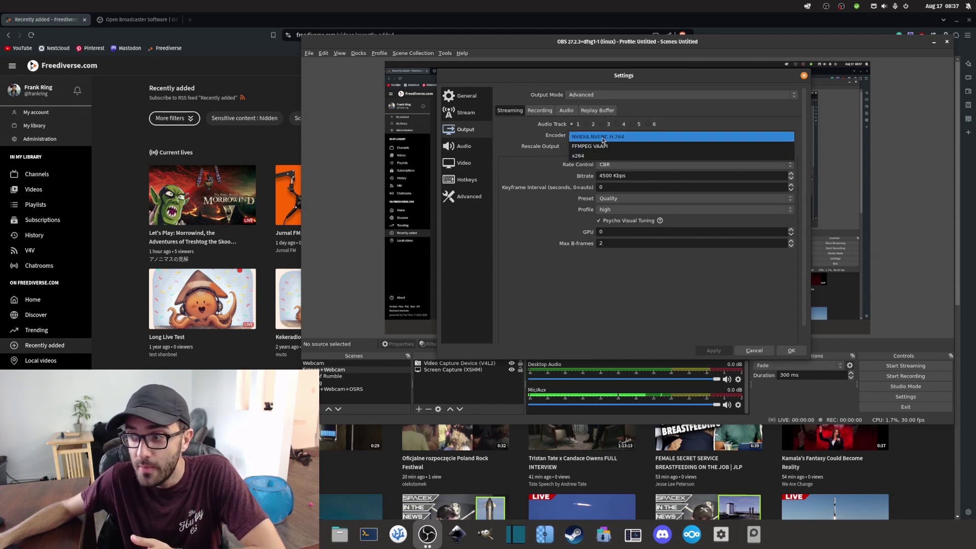
left_click(602, 137)
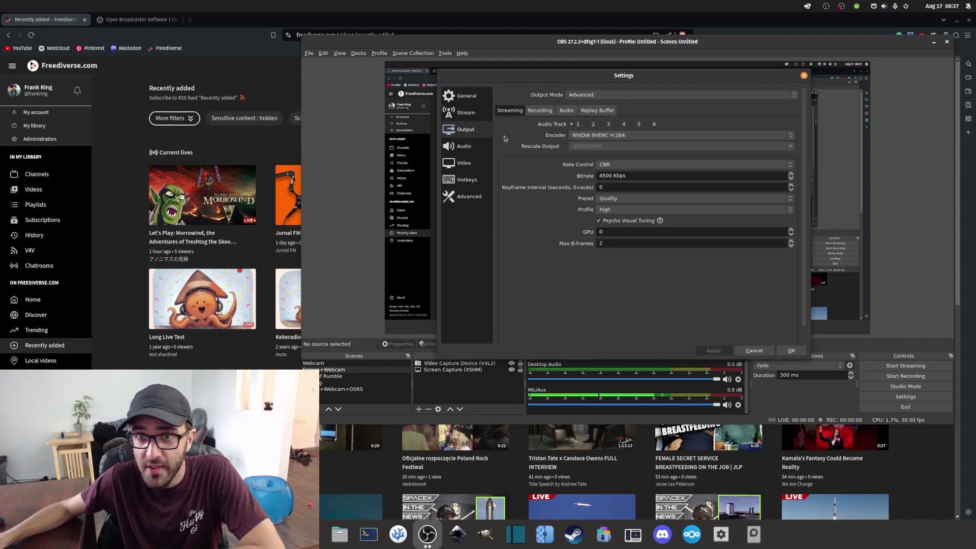
left_click(597, 136)
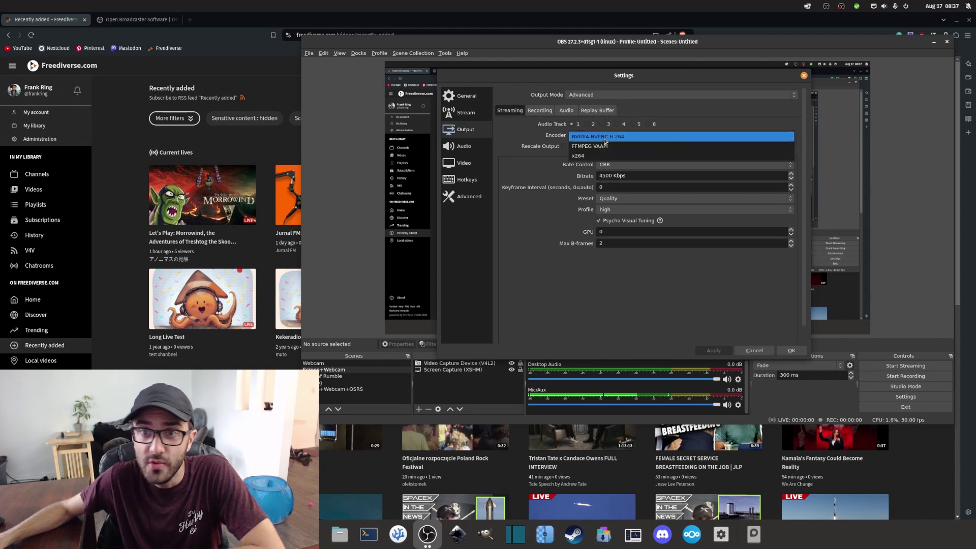
left_click(604, 137)
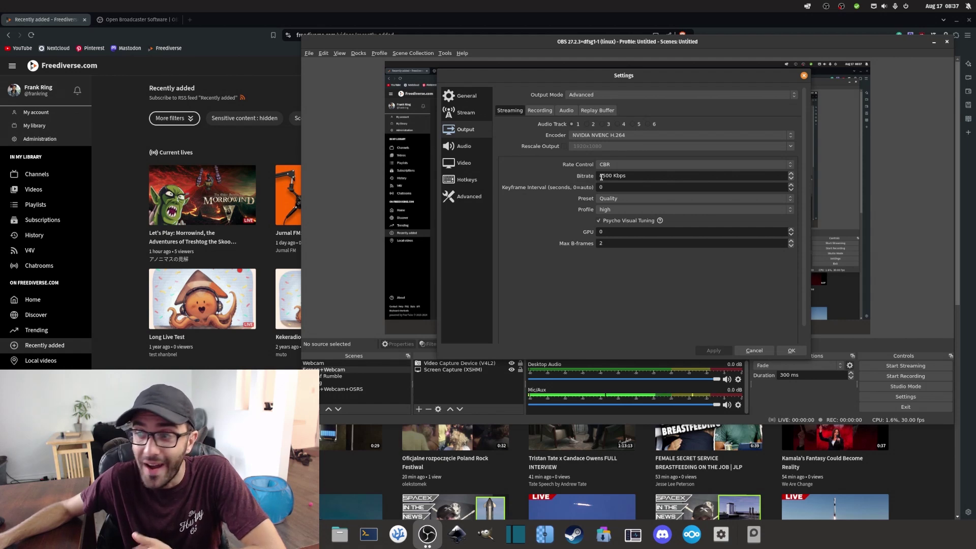
Point out the 4500 Kbps bitrate and view the 1920x1080, 30 FPS video settings.
left_click_drag(599, 176, 633, 177)
left_click(646, 177)
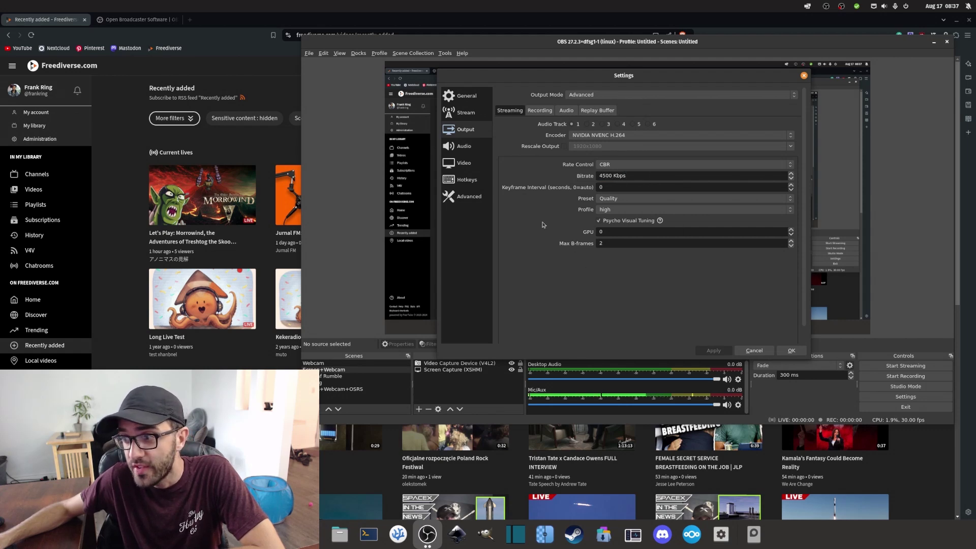
left_click(492, 163)
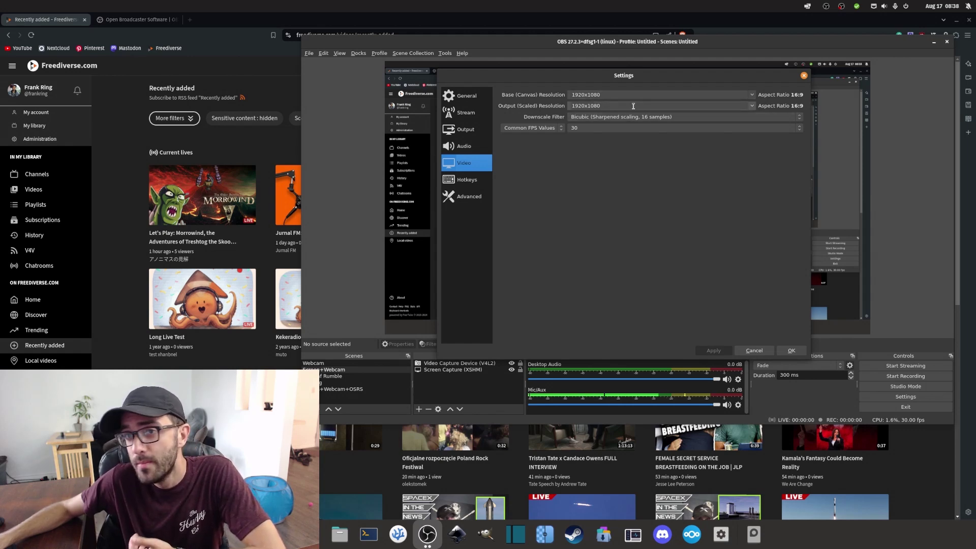
Close Settings, then open the Auto-Configuration Wizard, toggle its usage options, and cancel it.
key("Escape")
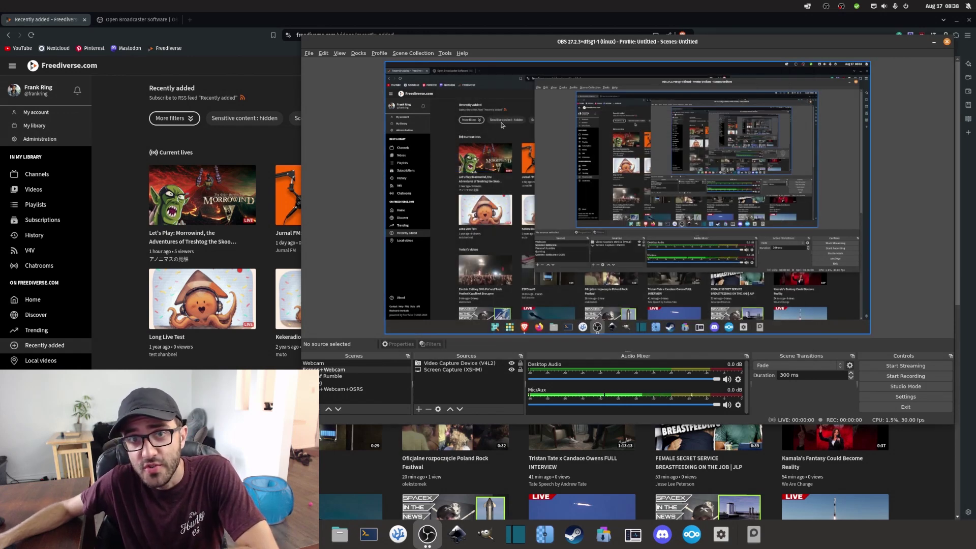
left_click(447, 54)
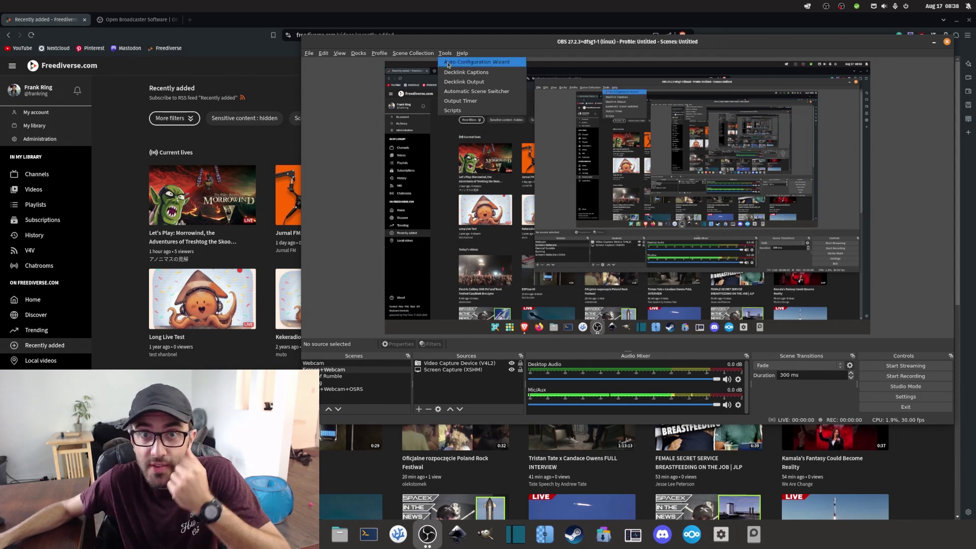
left_click(486, 62)
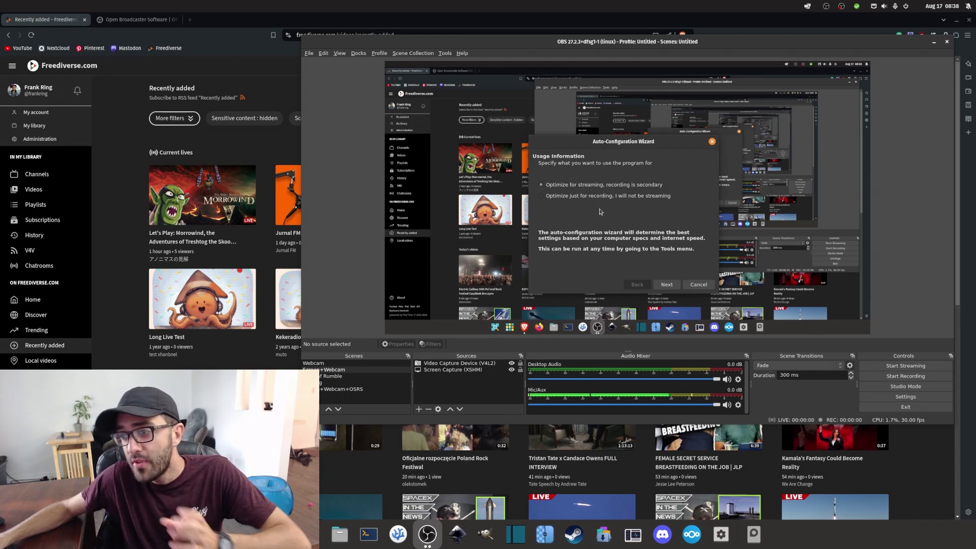
left_click(575, 197)
left_click(566, 186)
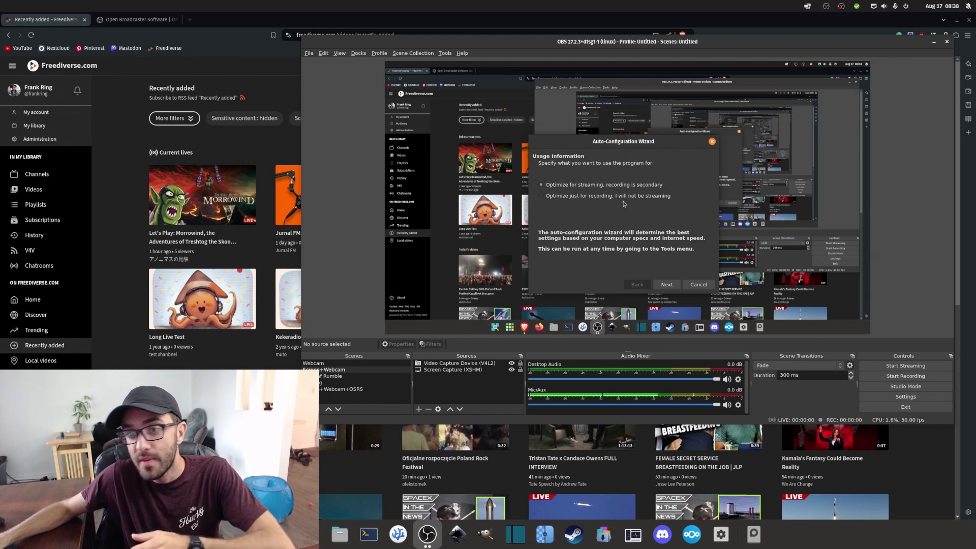
left_click(697, 285)
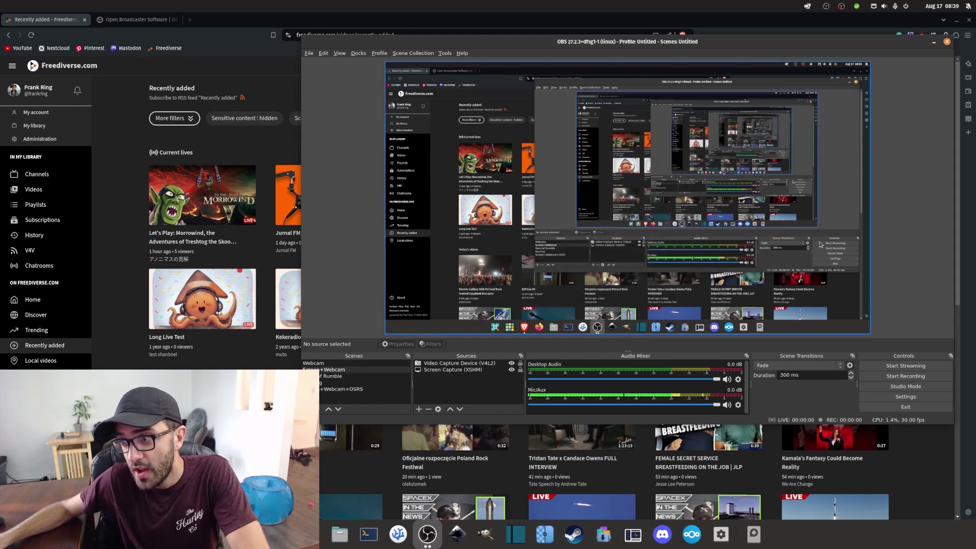
Confirm the OBS stream service remains set to Custom.
left_click(905, 397)
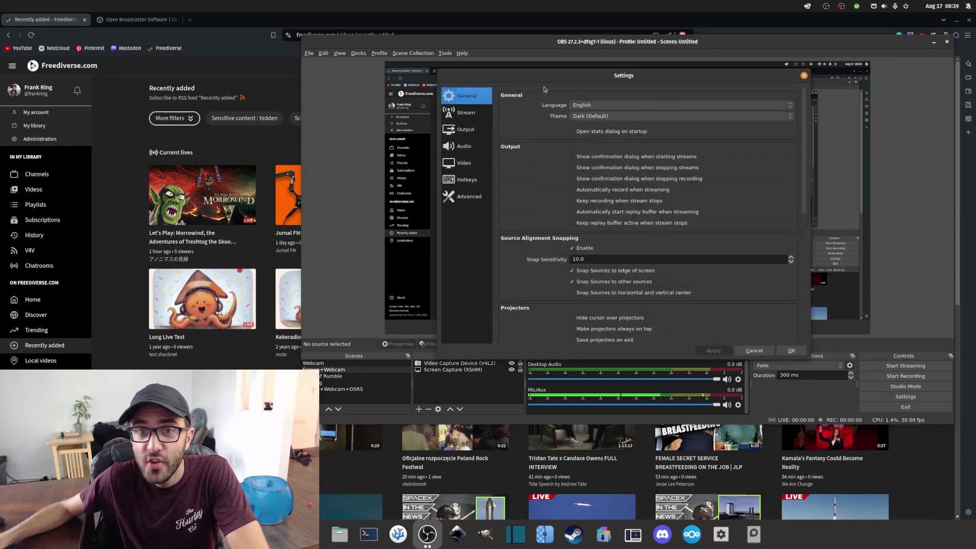
left_click(477, 113)
left_click(585, 98)
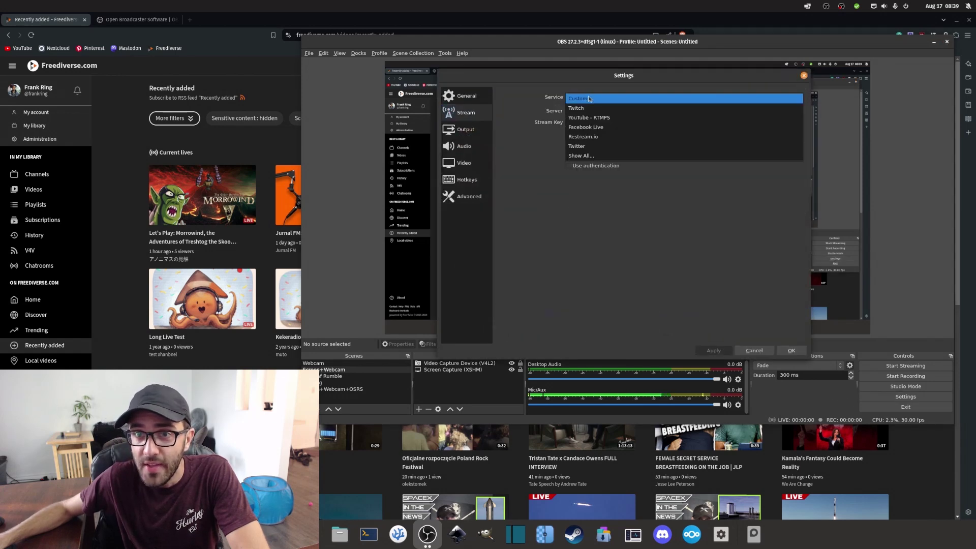
left_click(587, 100)
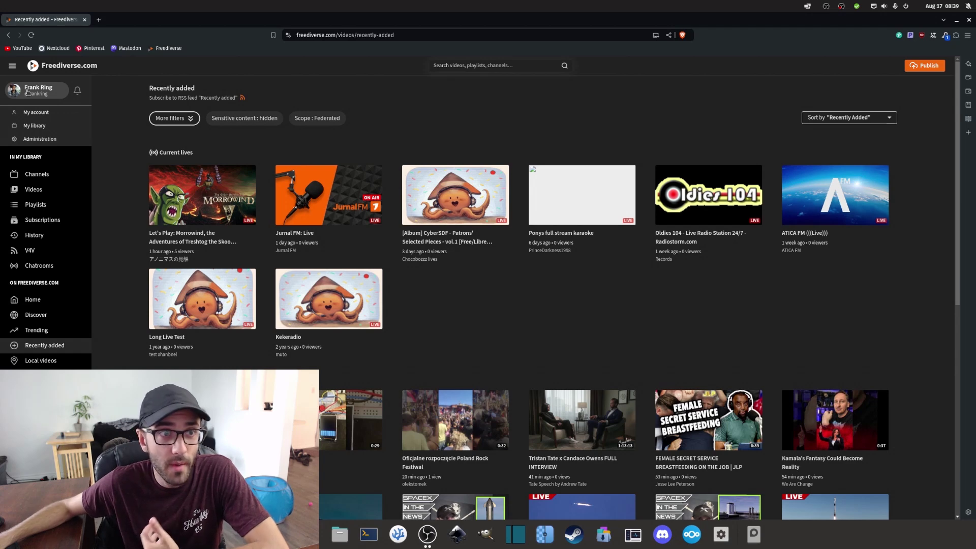
Create a Public, Normal live on the current channel from PeerTube's Go live form.
left_click(927, 69)
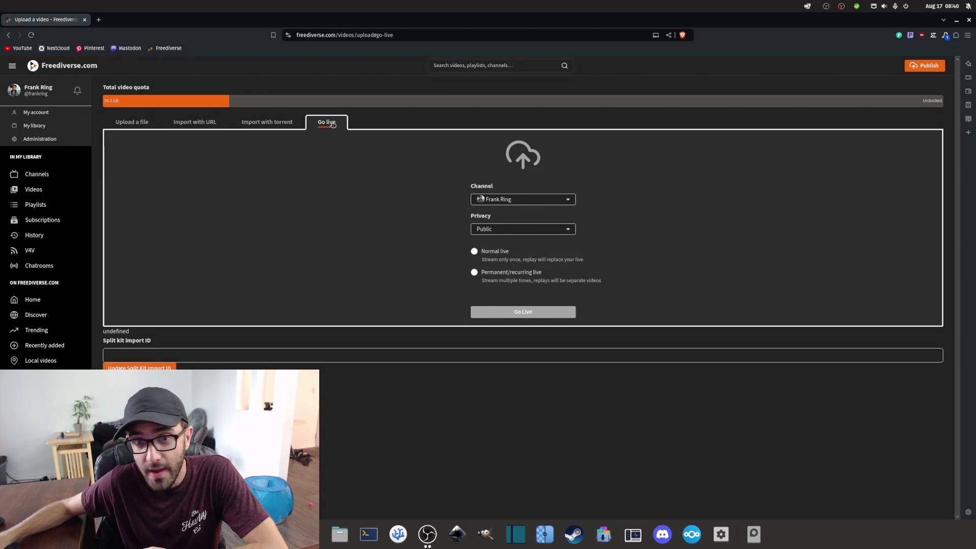
left_click(515, 198)
left_click(460, 207)
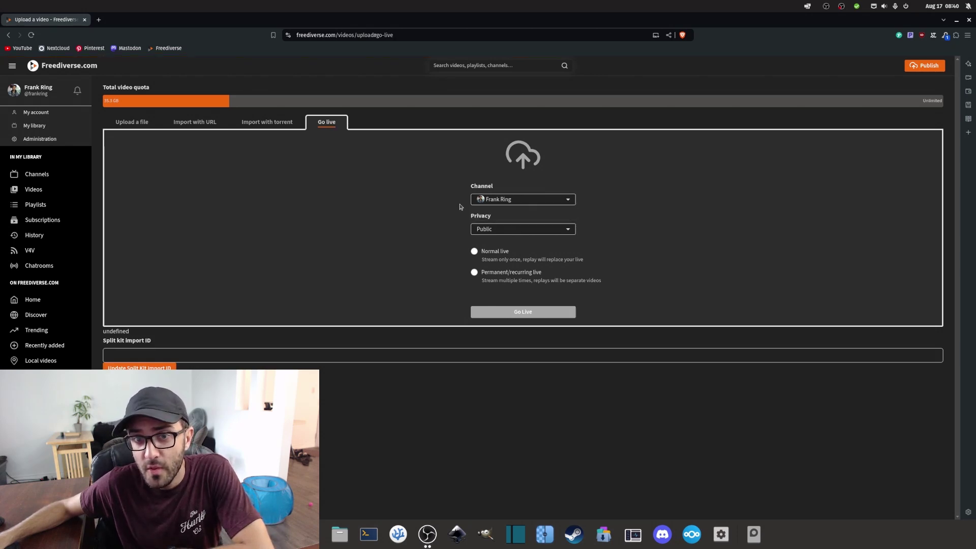
left_click(507, 204)
left_click(432, 202)
left_click(507, 231)
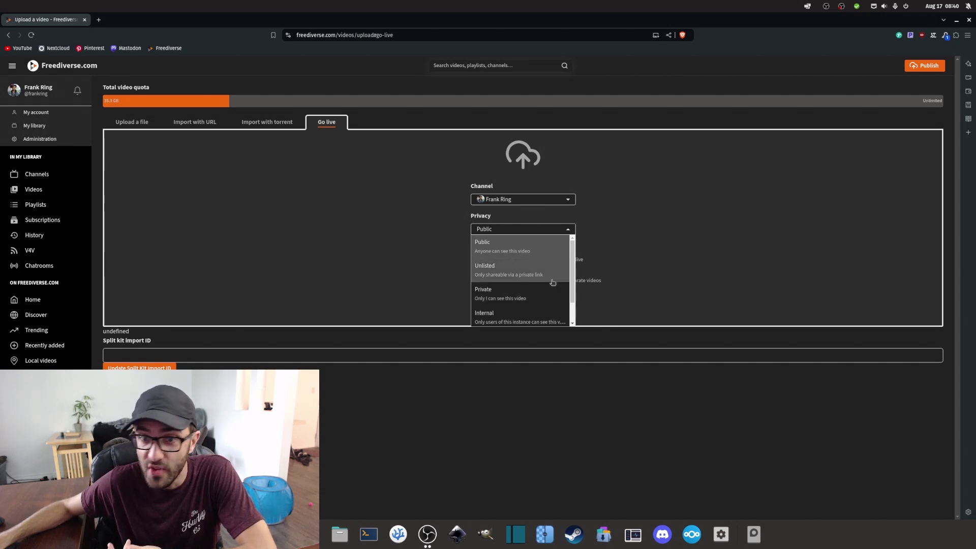
left_click(526, 251)
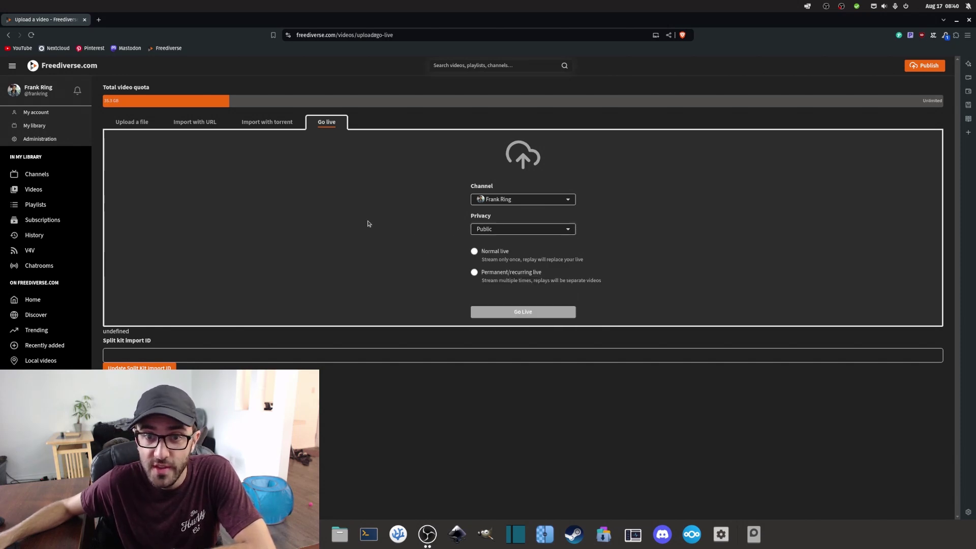
left_click(474, 252)
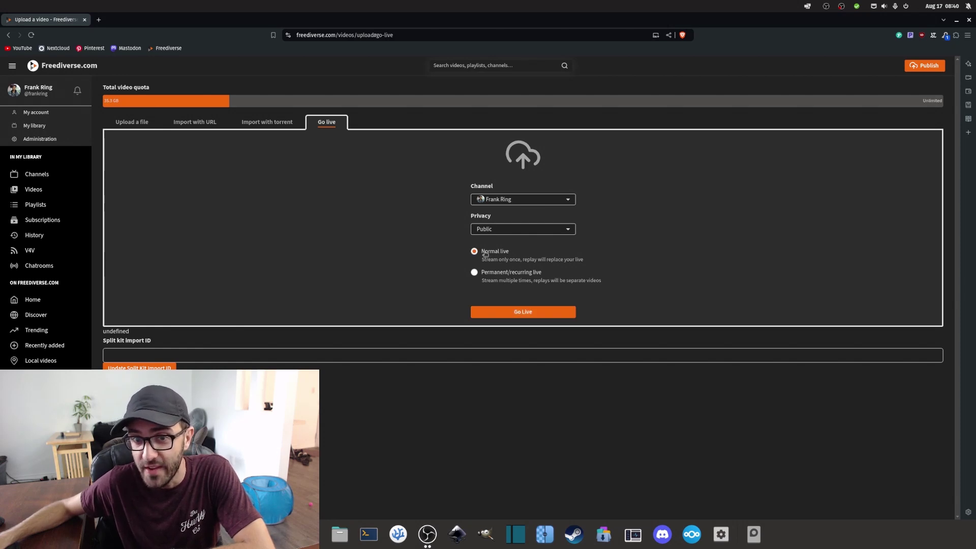
left_click(522, 313)
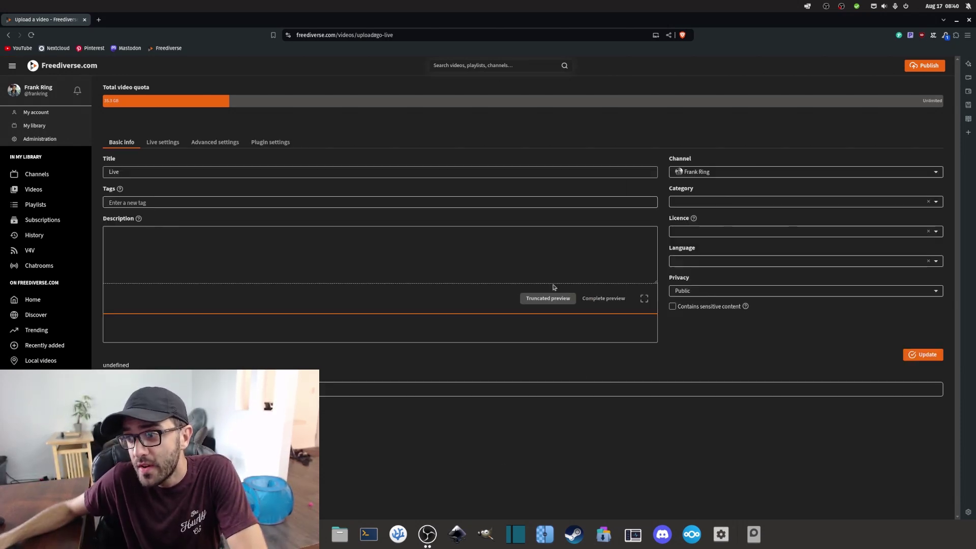
left_click(98, 20)
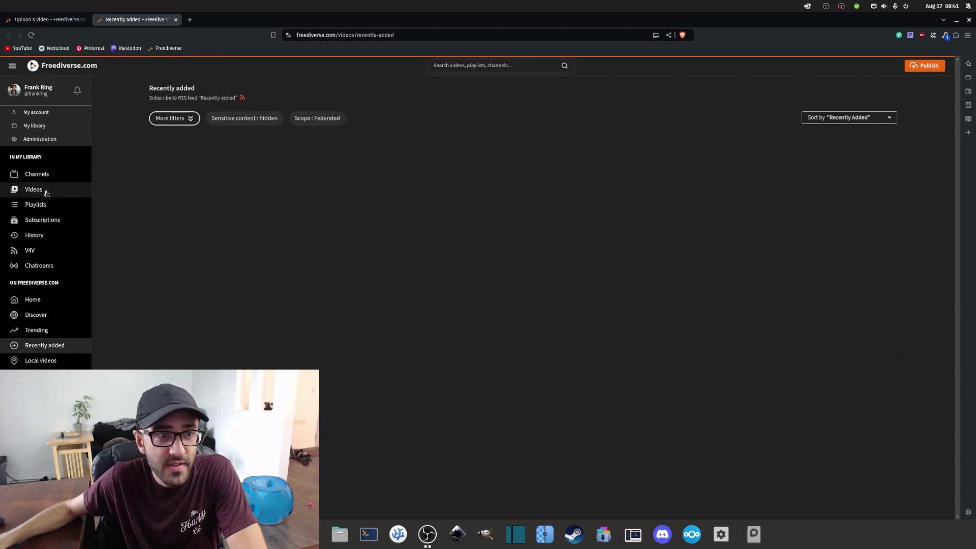
left_click(33, 189)
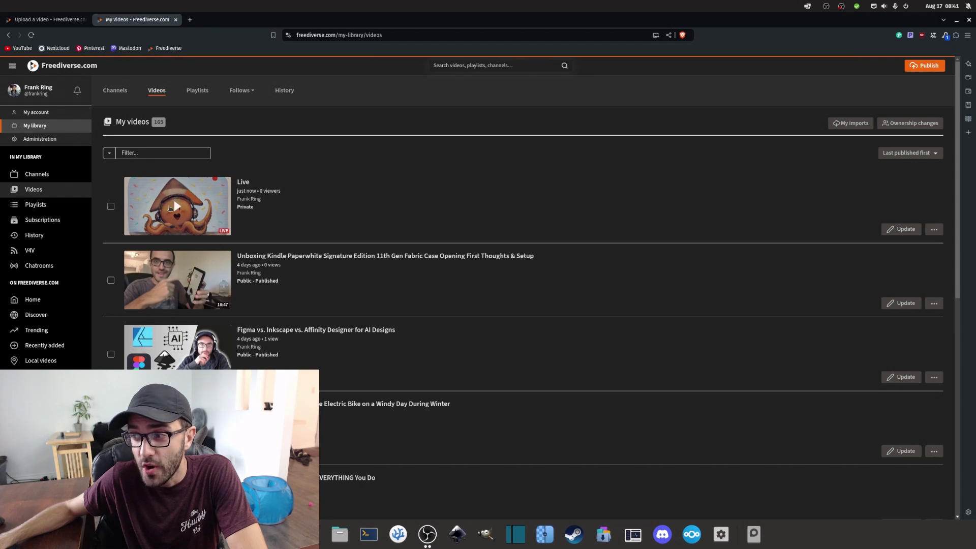
left_click(244, 183)
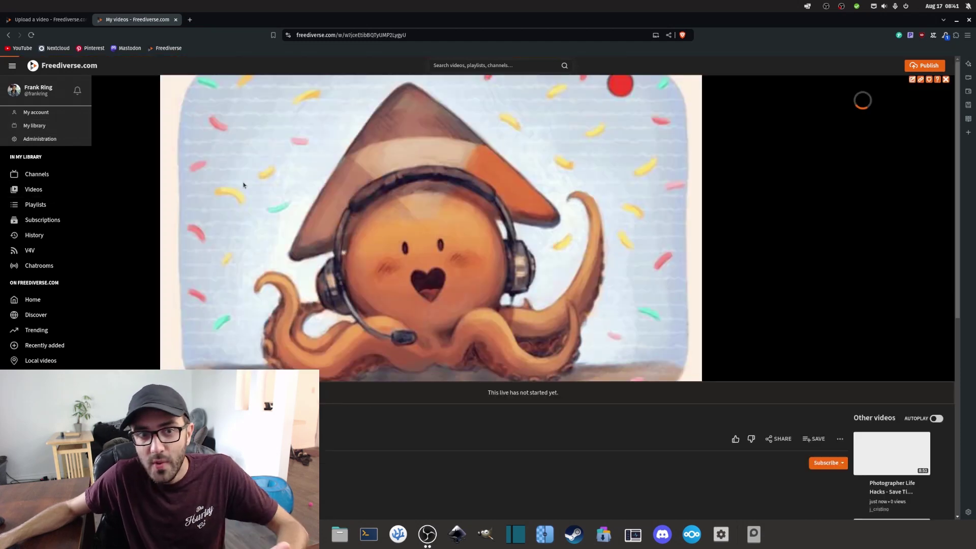
scroll(464, 400, "down", 5)
scroll(477, 383, "up", 5)
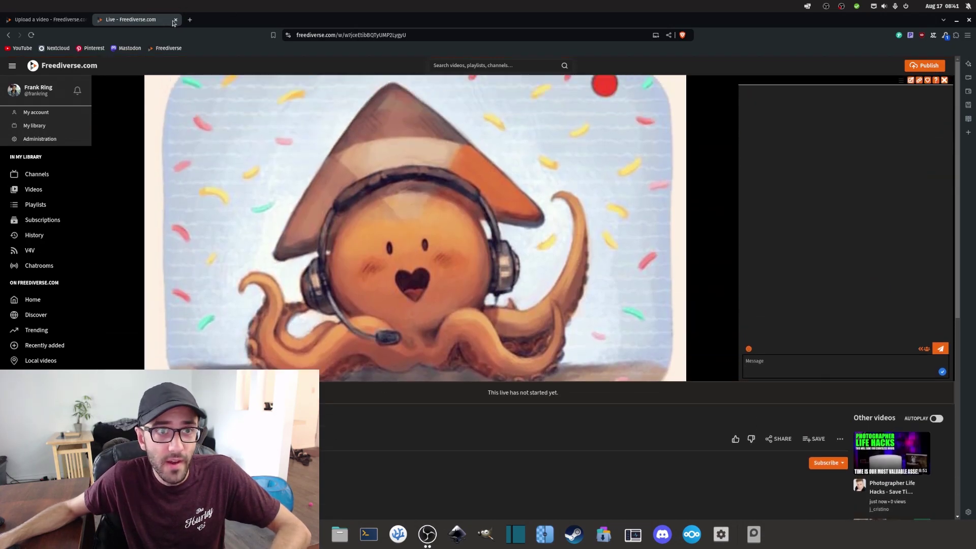
left_click(48, 19)
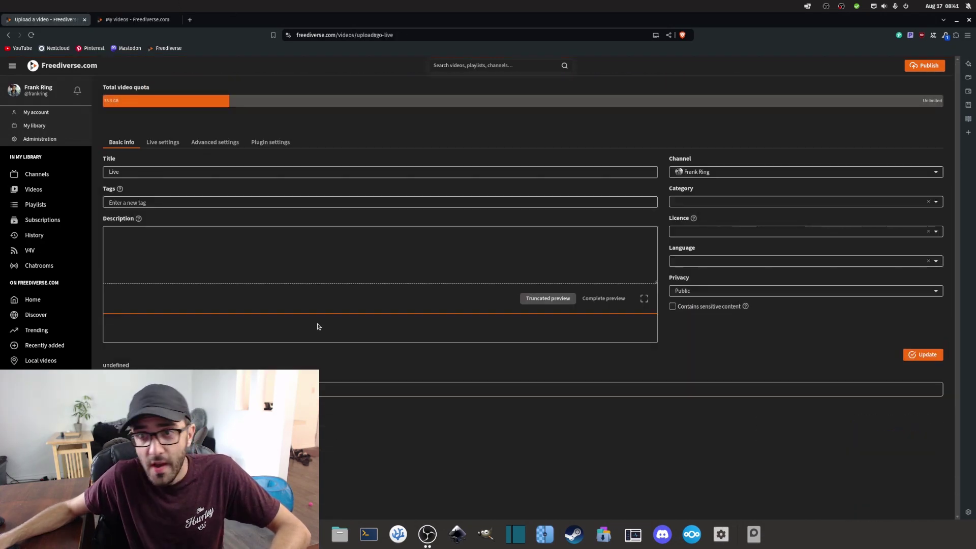
Retitle the live 'Stream Test' and add the tags stream and test.
double_click(121, 173)
type("Steam")
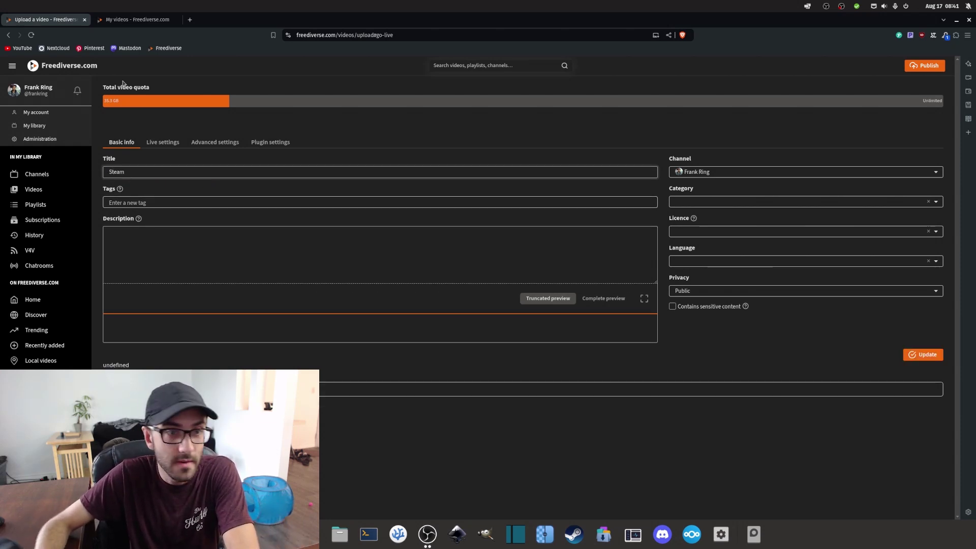
key("BackSpace")
key("BackSpace")
key("BackSpace")
type("ream ")
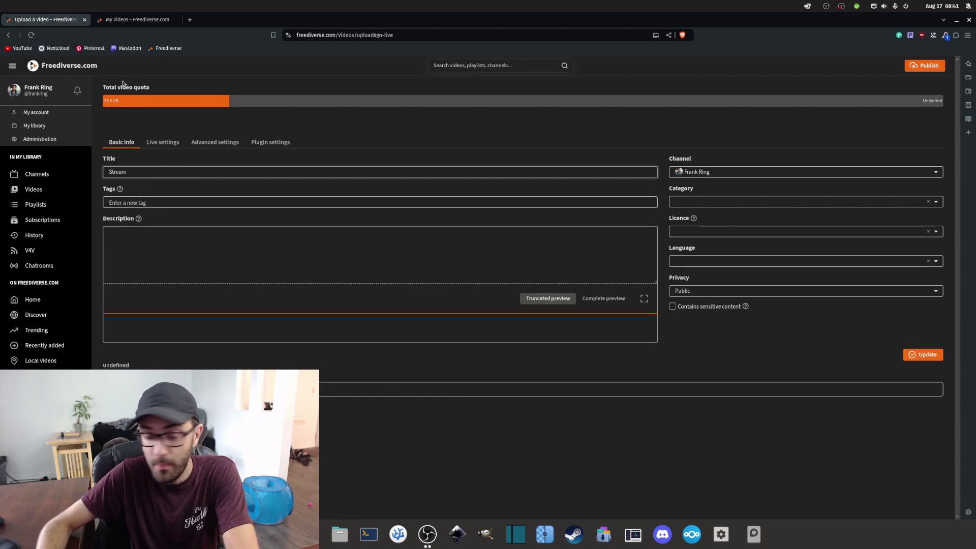
type("Test")
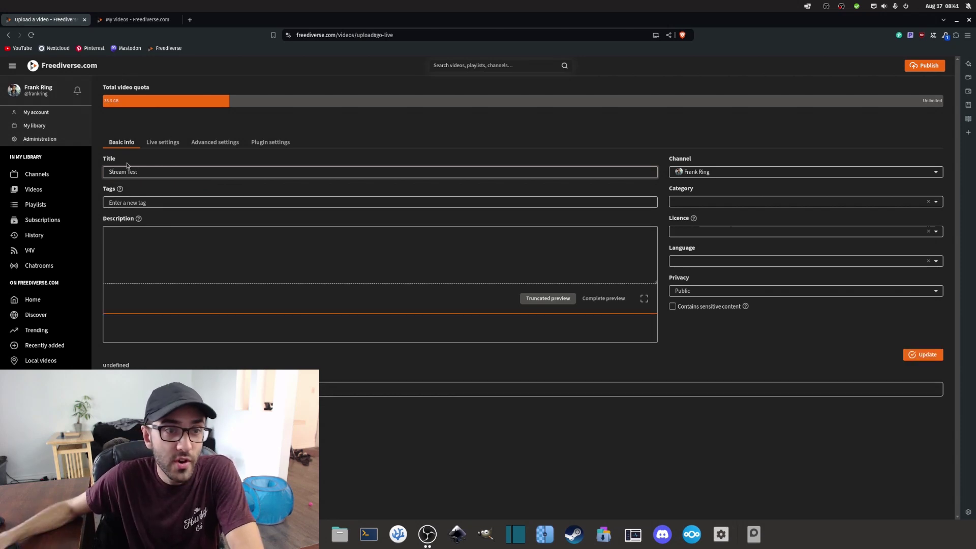
left_click(145, 203)
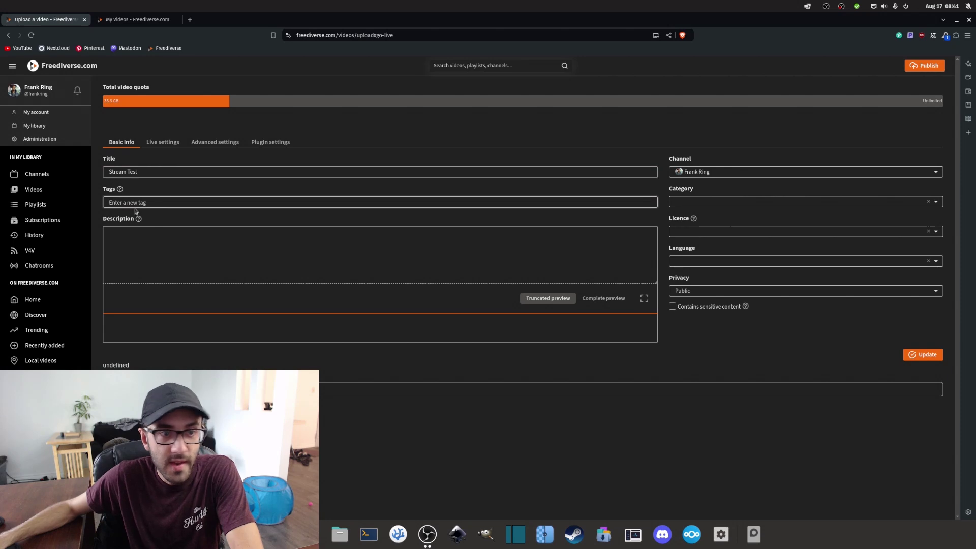
type("stream, test,")
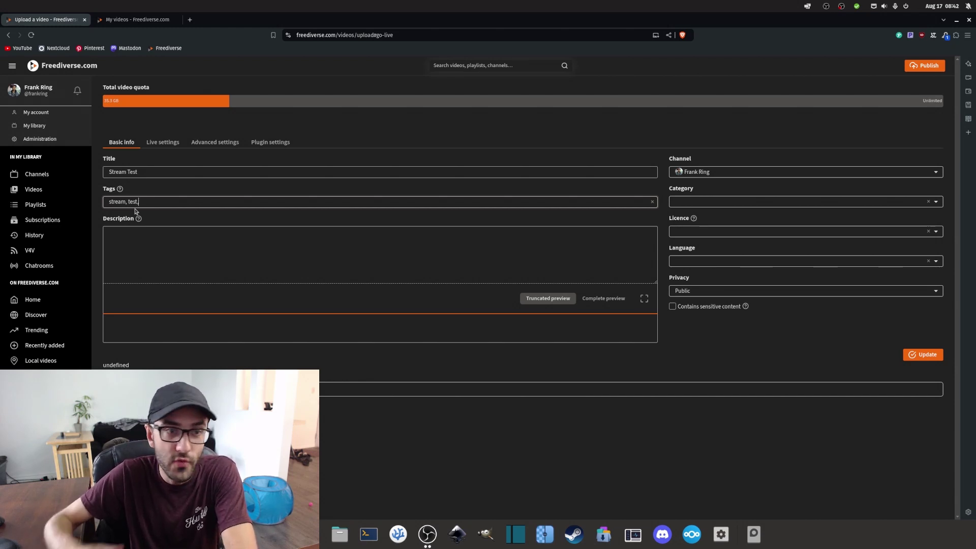
Copy the title 'Stream Test' into the description.
left_click(149, 234)
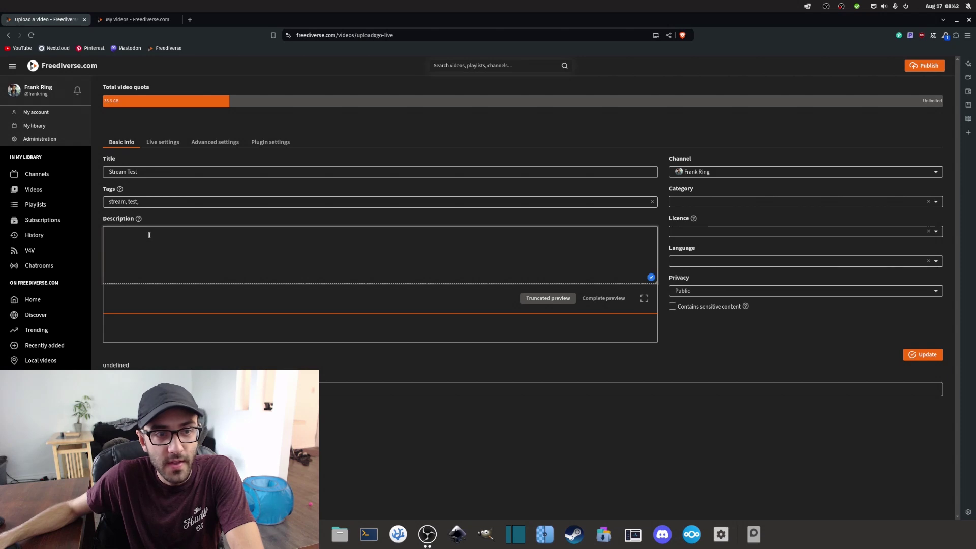
triple_click(121, 172)
key("ctrl+c")
left_click(162, 249)
key("ctrl+v")
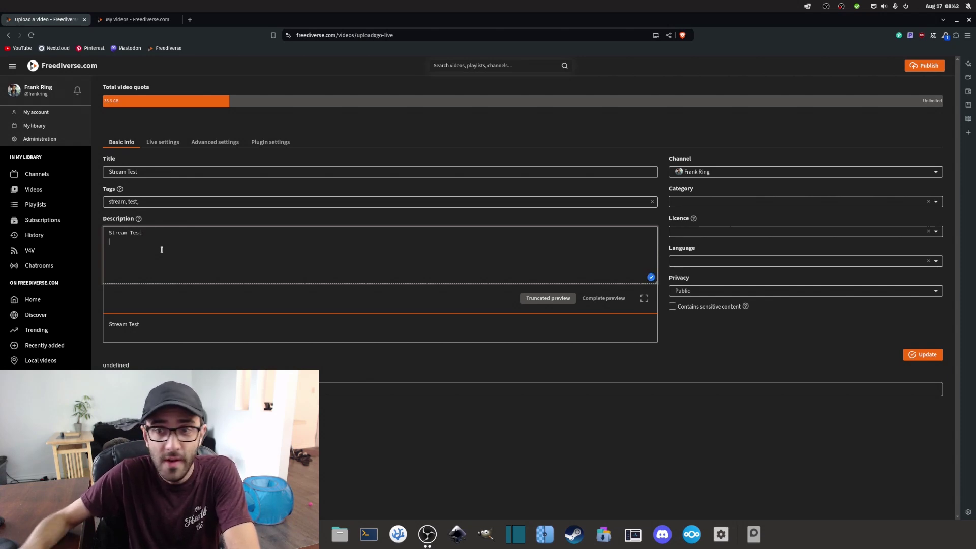
Set category Science & Technology, licence Attribution and language English.
left_click(718, 201)
scroll(715, 251, "down", 3)
scroll(715, 251, "down", 2)
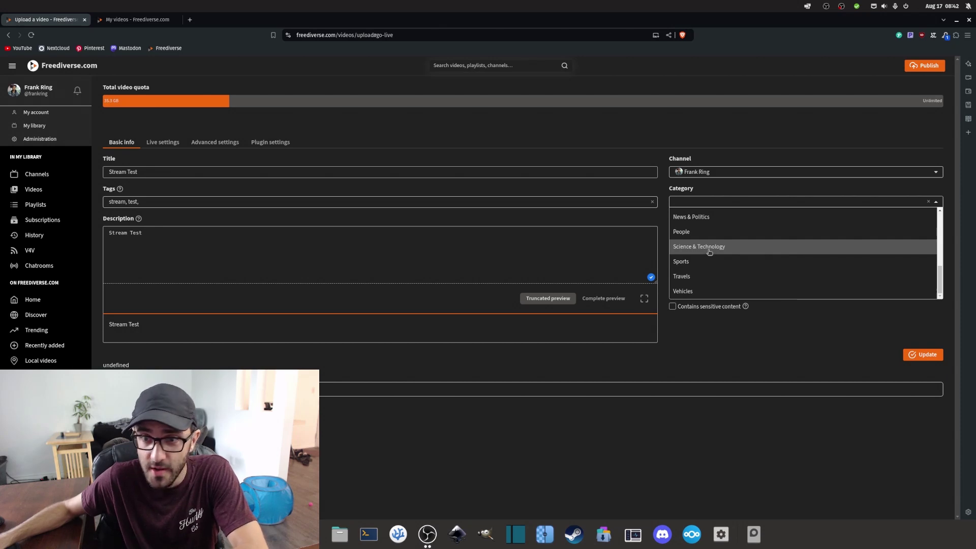
left_click(709, 251)
left_click(699, 232)
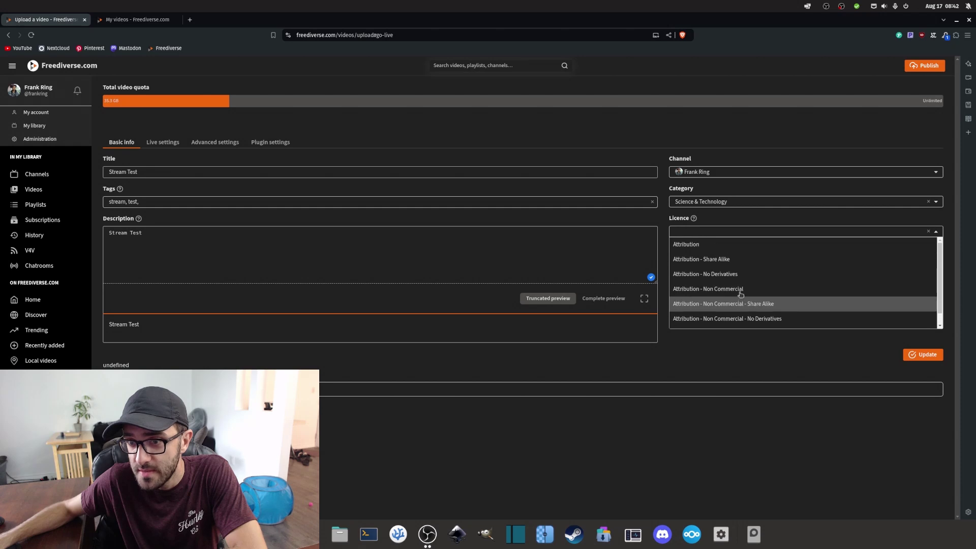
left_click(707, 245)
left_click(710, 262)
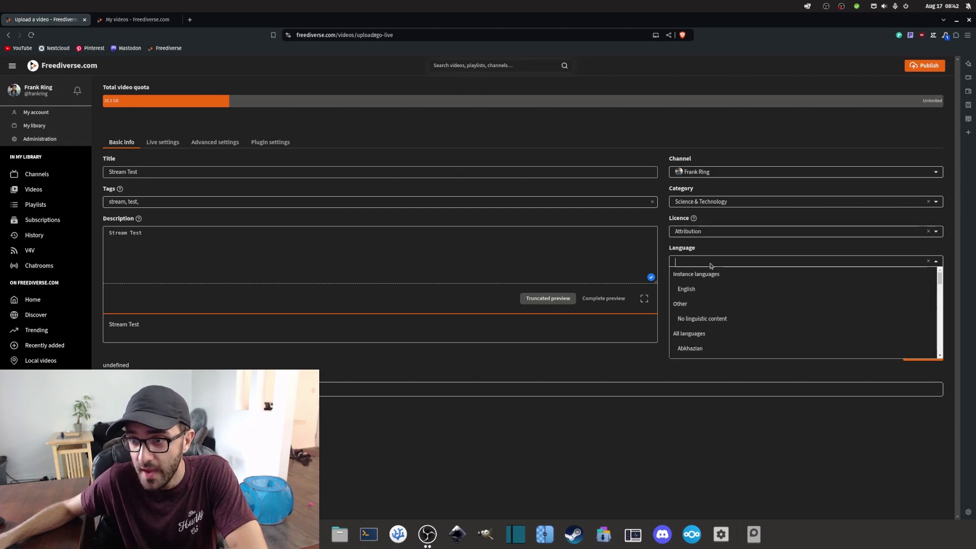
left_click(711, 289)
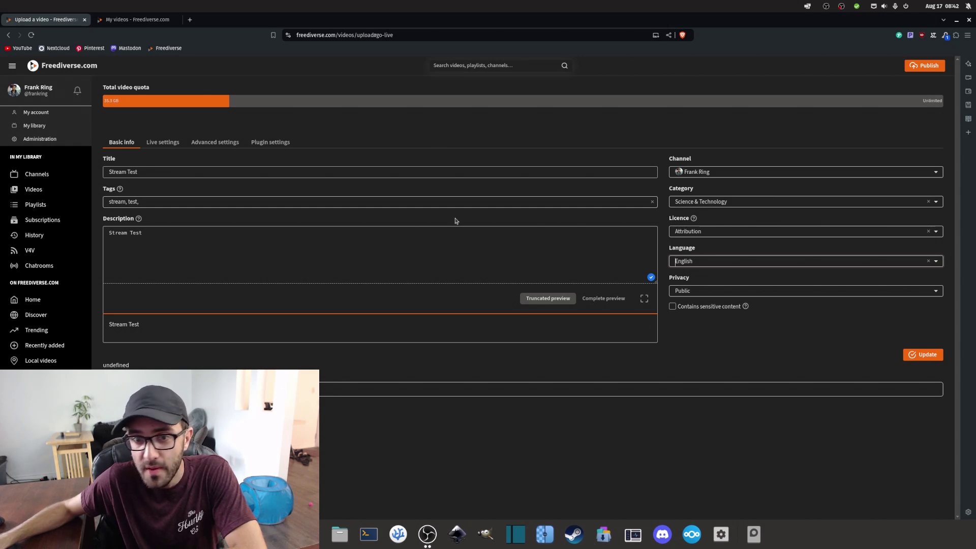
left_click(215, 144)
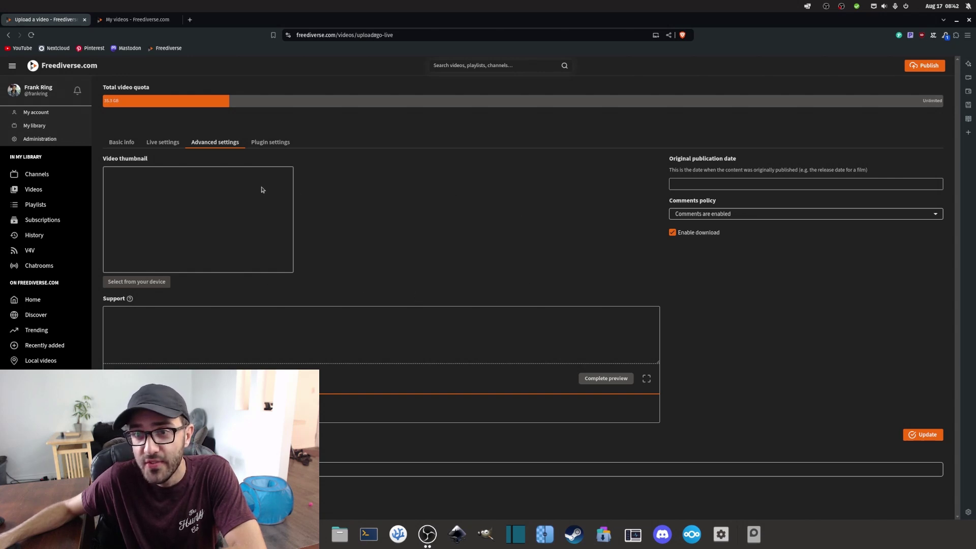
Use Documents/YouTube Template.jpg as the thumbnail and view the live's RTMP connection settings.
left_click(143, 286)
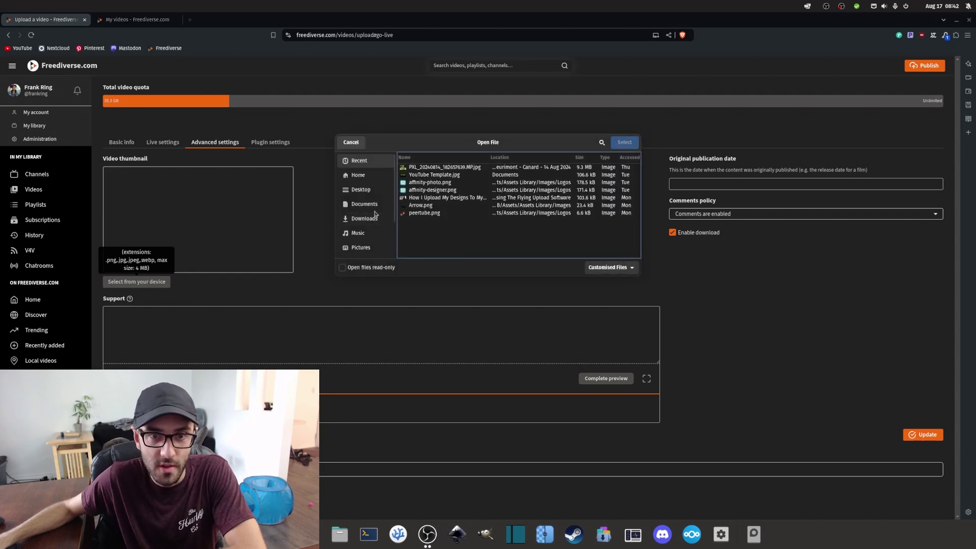
left_click(367, 219)
left_click(374, 205)
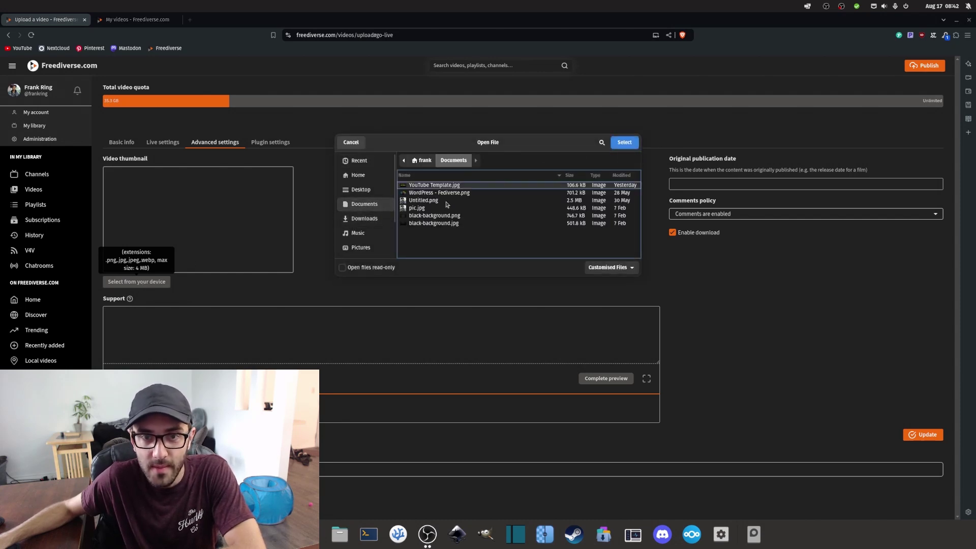
double_click(433, 186)
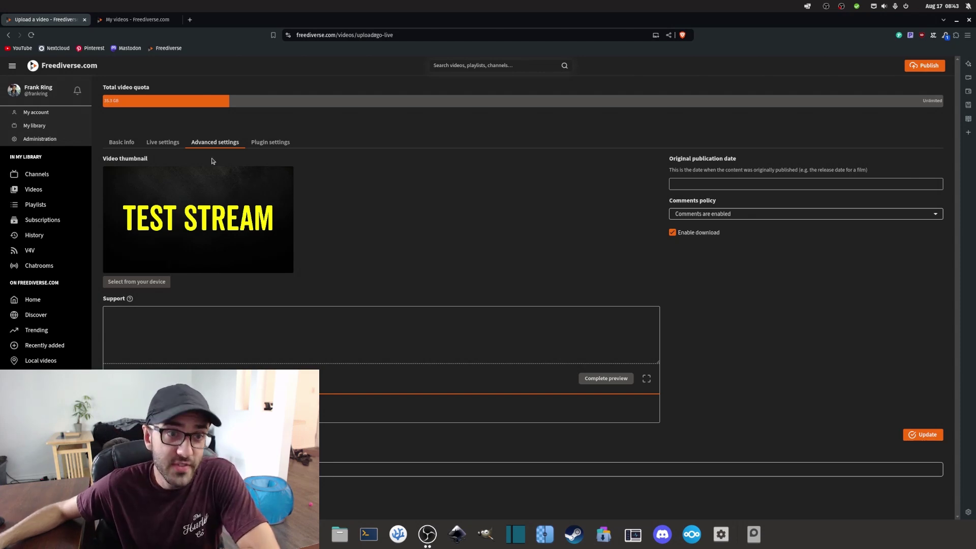
left_click(163, 143)
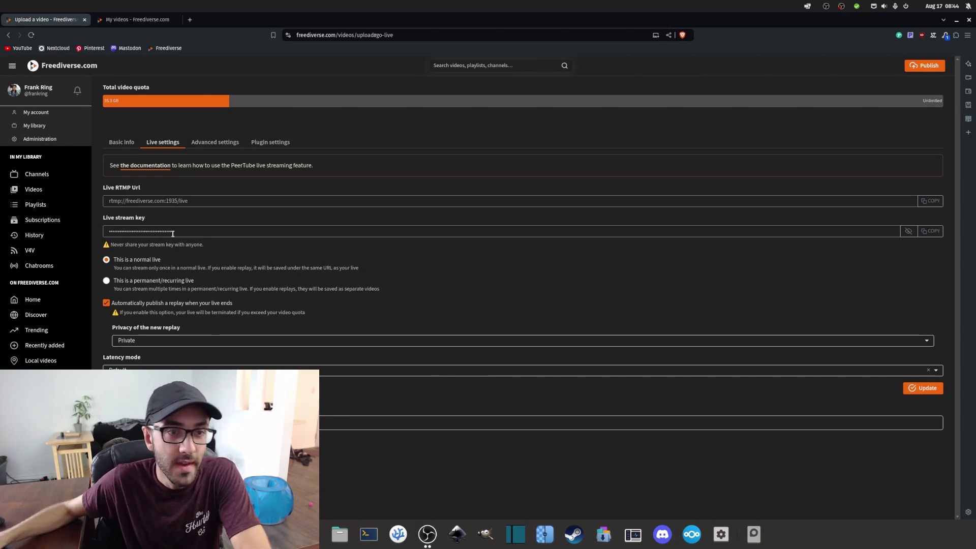
Paste rtmp://freediverse.com:1935/live into OBS's stream Server field.
left_click(196, 202)
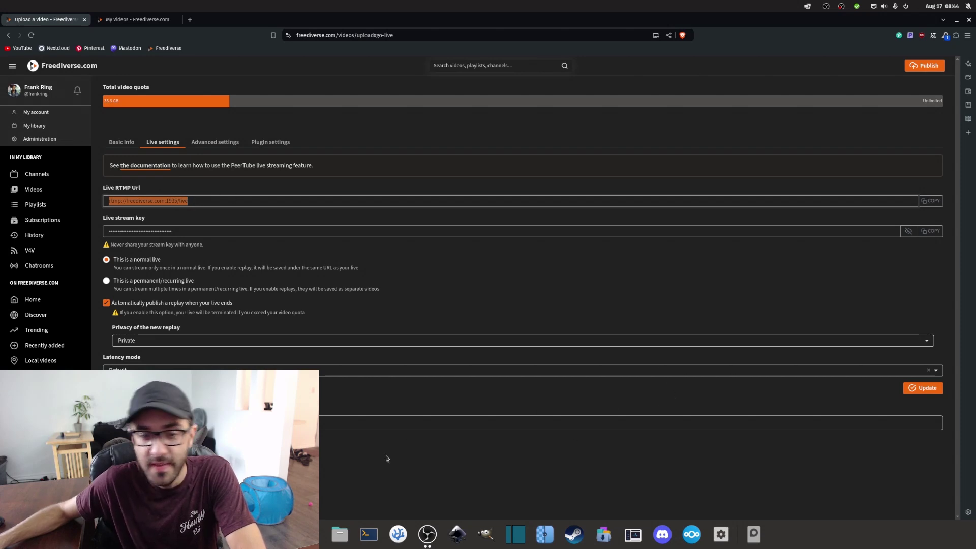
left_click(427, 534)
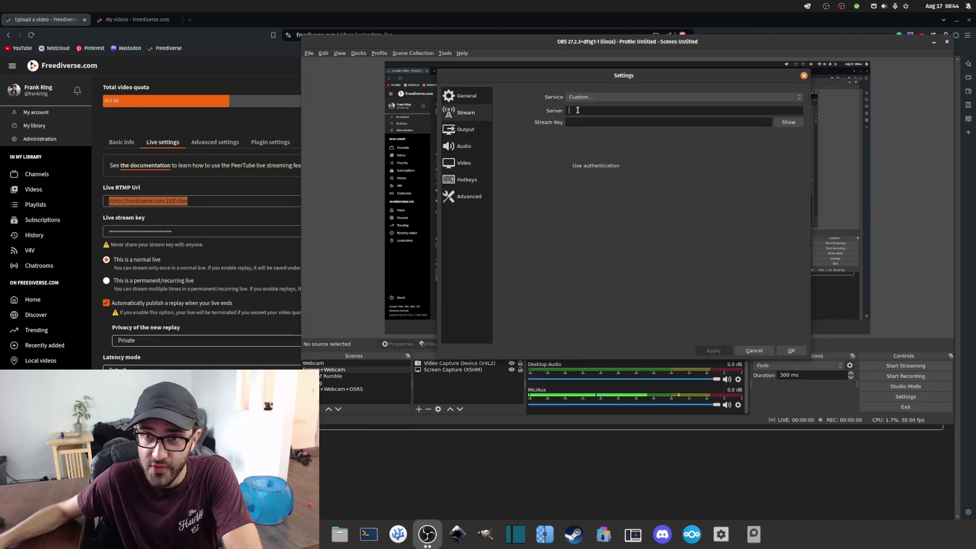
key("ctrl+v")
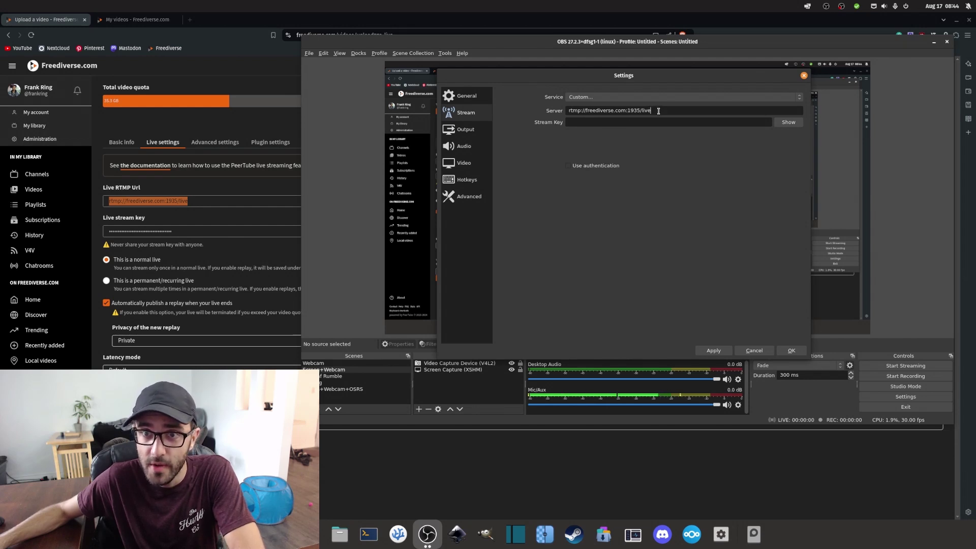
left_click_drag(658, 110, 568, 112)
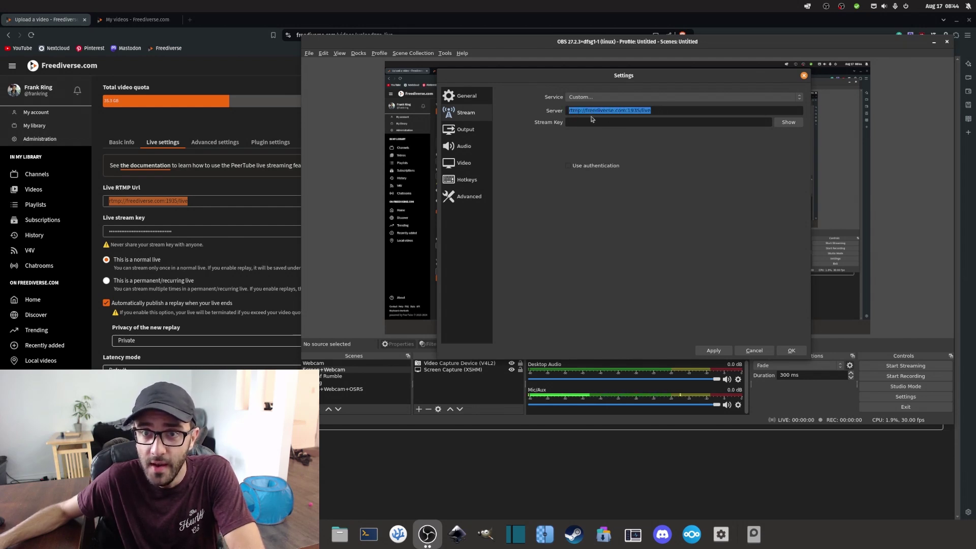
Copy the PeerTube stream key into OBS's Stream Key field and save the settings.
left_click(191, 263)
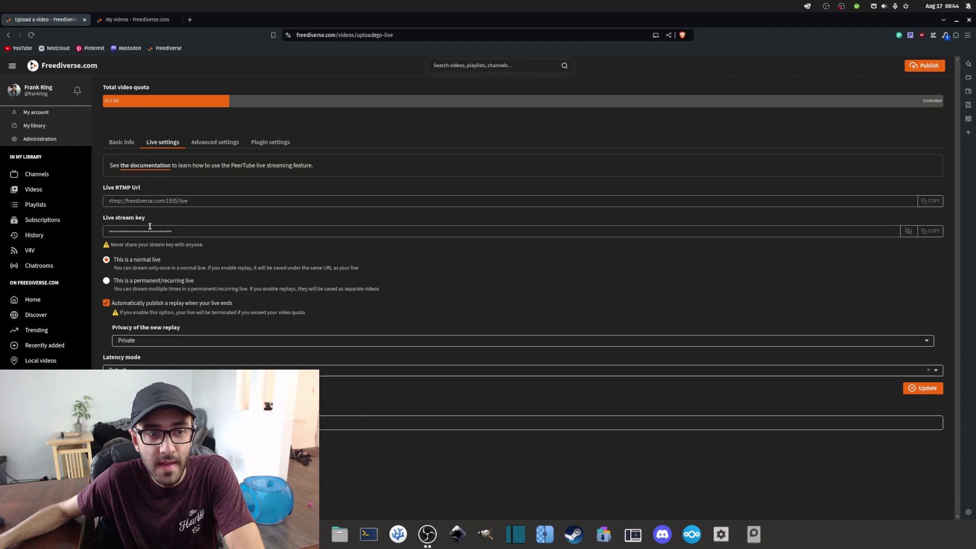
left_click(930, 231)
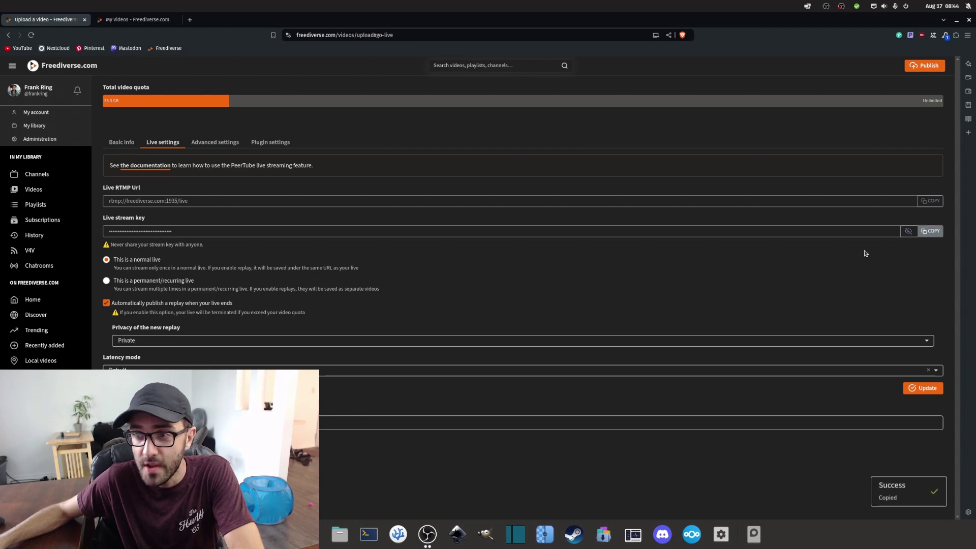
key("alt+Tab")
left_click(583, 122)
key("ctrl+v")
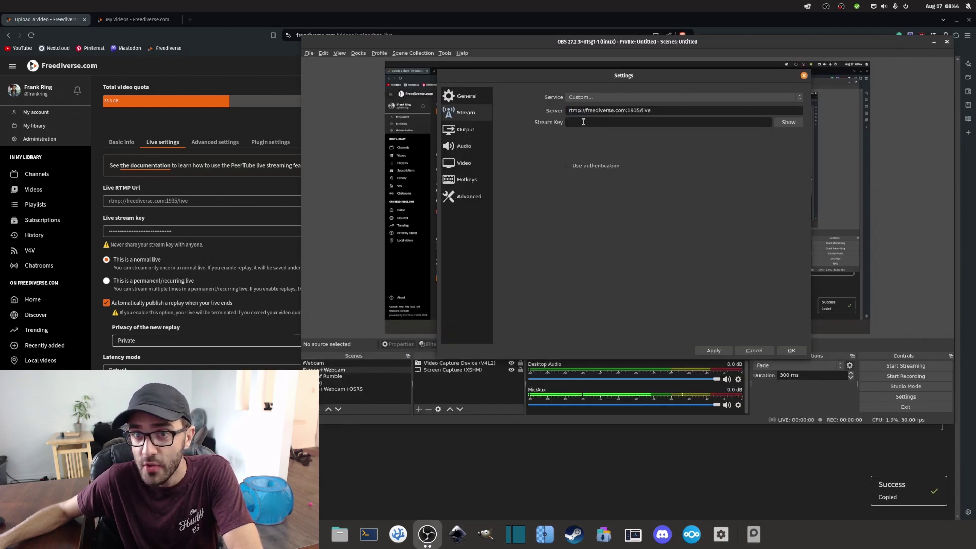
left_click(709, 351)
left_click(791, 350)
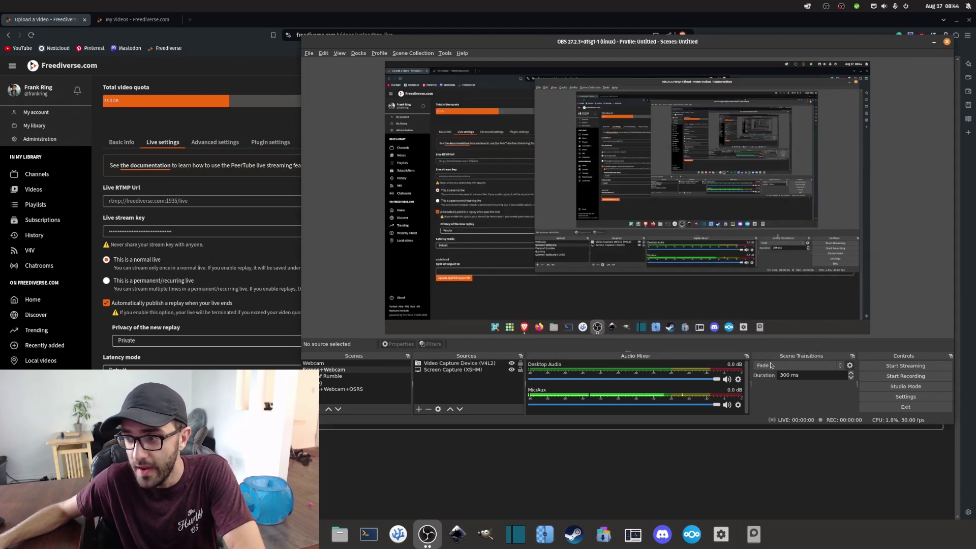
left_click(122, 142)
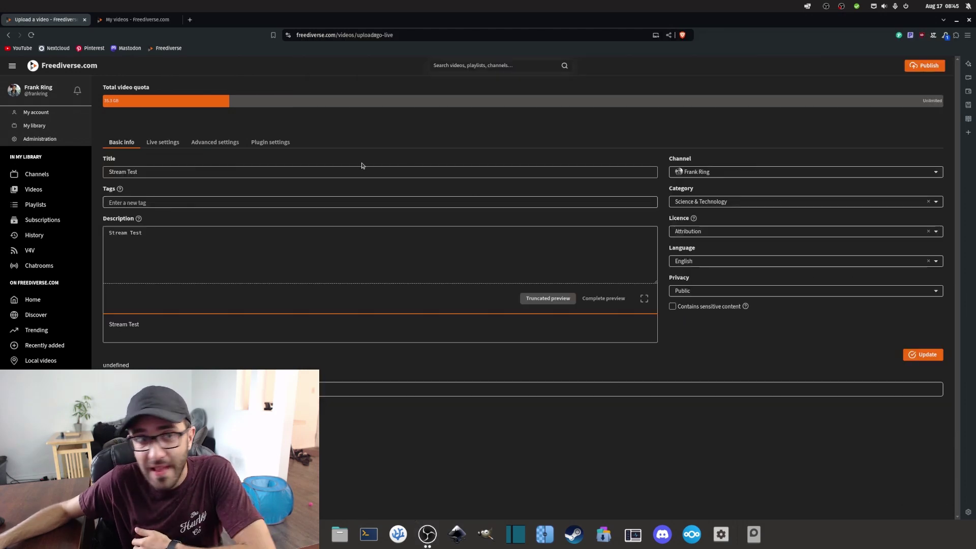
Publish the Stream Test live and review its watch page with the TEST STREAM thumbnail.
left_click(923, 355)
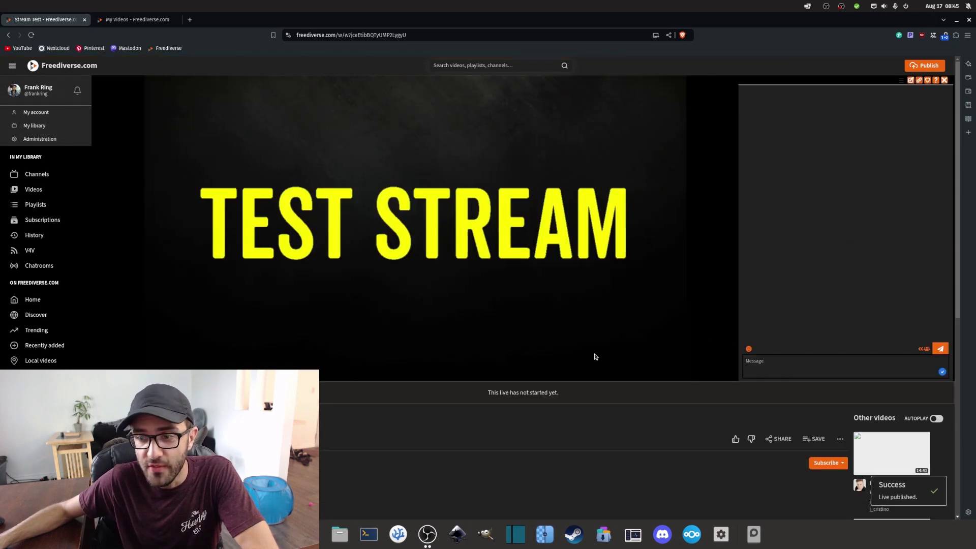
scroll(595, 357, "down", 5)
scroll(161, 158, "up", 5)
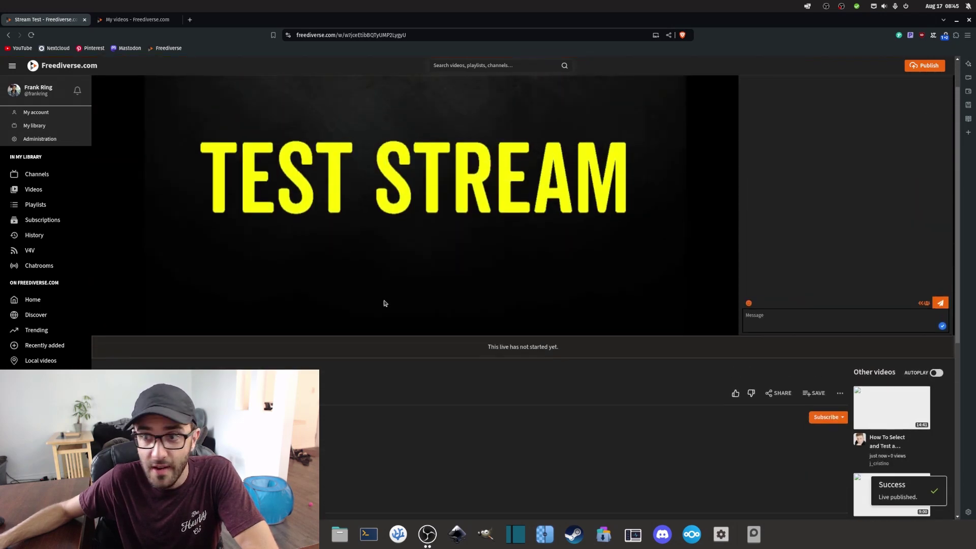
scroll(157, 231, "down", 3)
left_click_drag(155, 237, 102, 237)
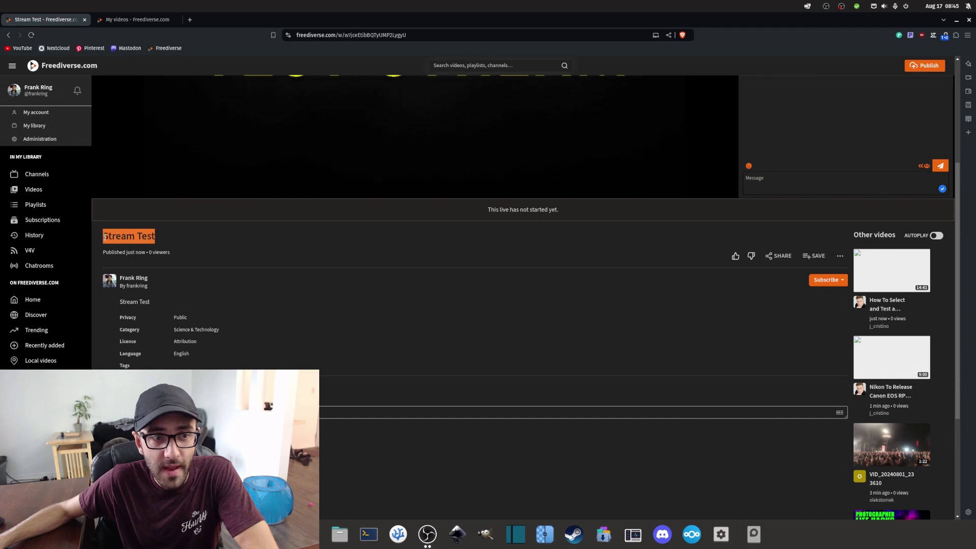
scroll(173, 227, "down", 4)
scroll(173, 228, "up", 3)
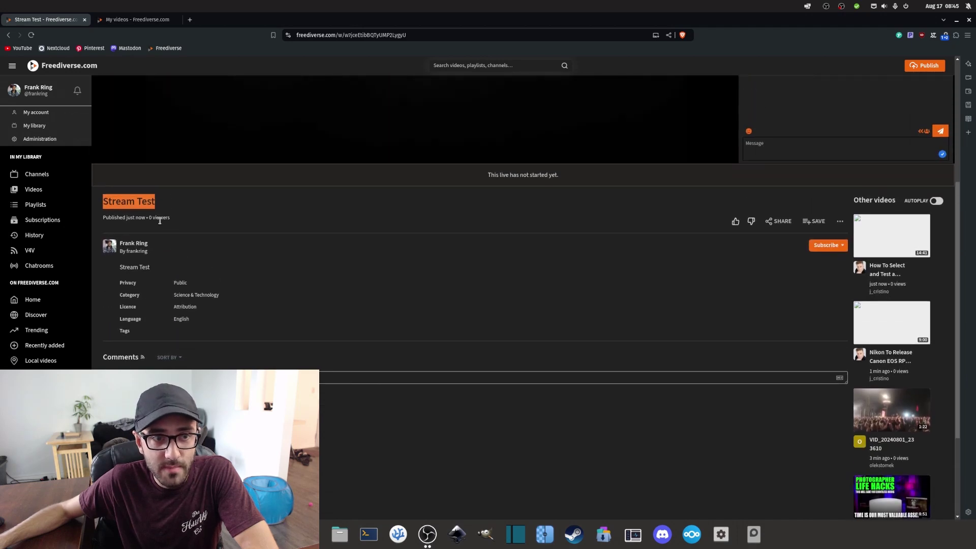
scroll(163, 231, "down", 1)
scroll(153, 239, "up", 3)
scroll(564, 158, "up", 5)
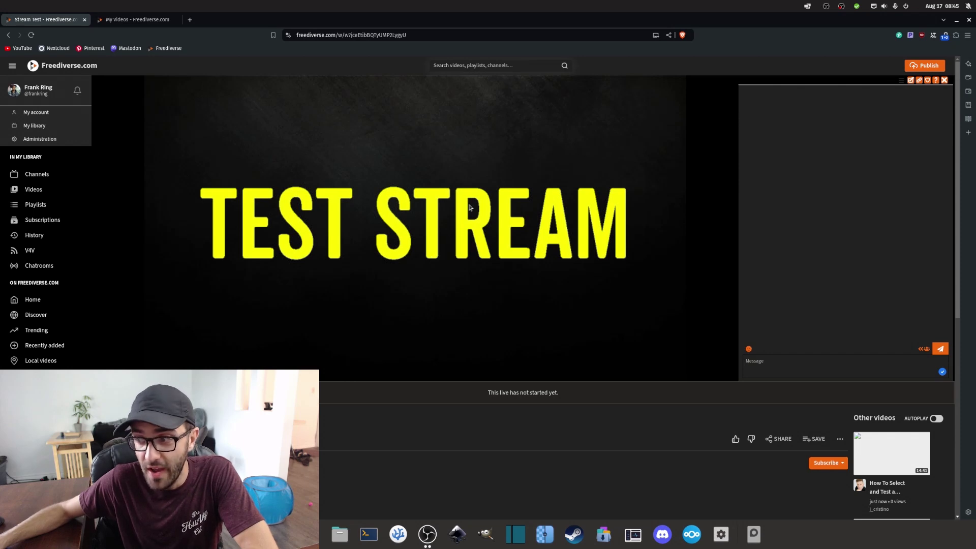
Refresh My videos to confirm the live entry, then return to the watch page and OBS.
key("ctrl+Tab")
key("F5")
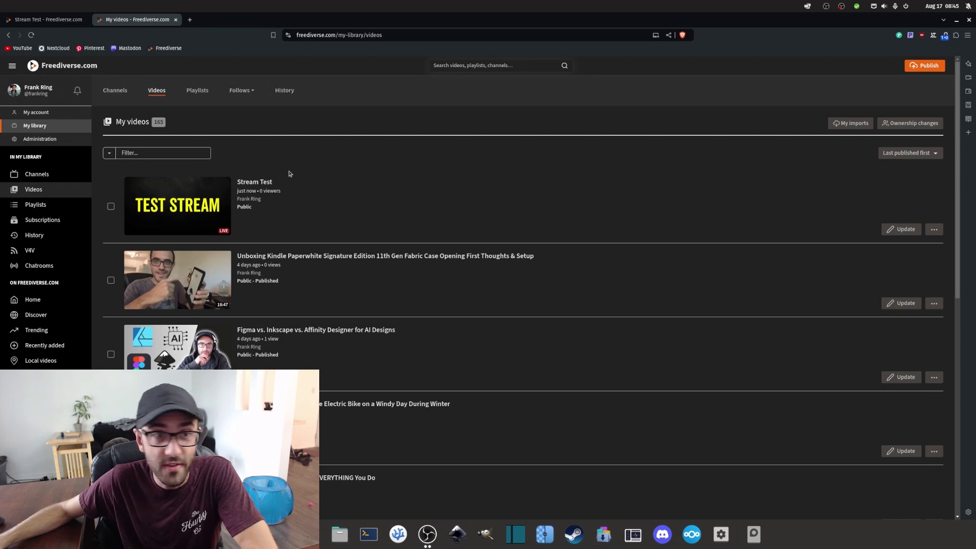
key("ctrl+Tab")
key("alt+Tab")
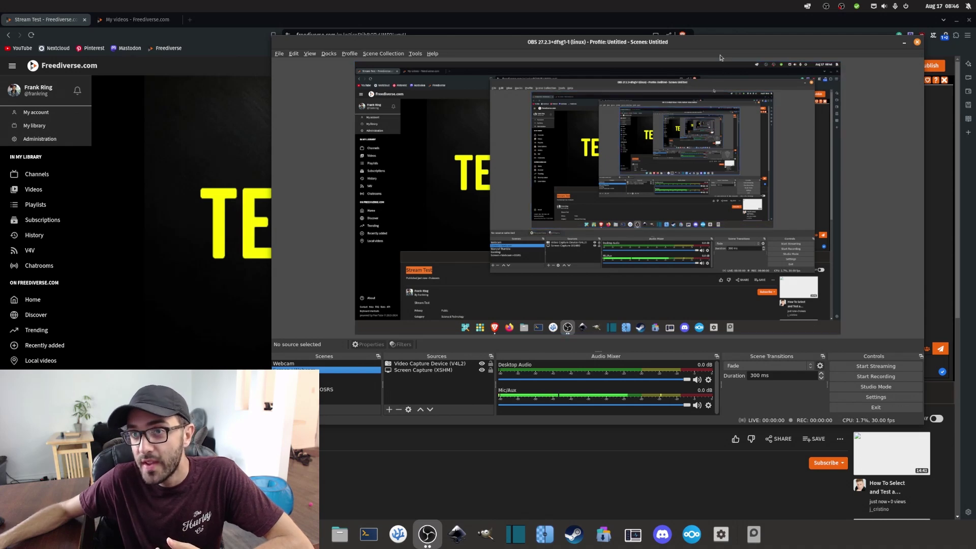
Stream from OBS to PeerTube, confirm the Stream Test page is live, then stop streaming.
mouse_move(707, 44)
left_mouse_down()
mouse_move(714, 68)
mouse_move(709, 42)
left_mouse_up()
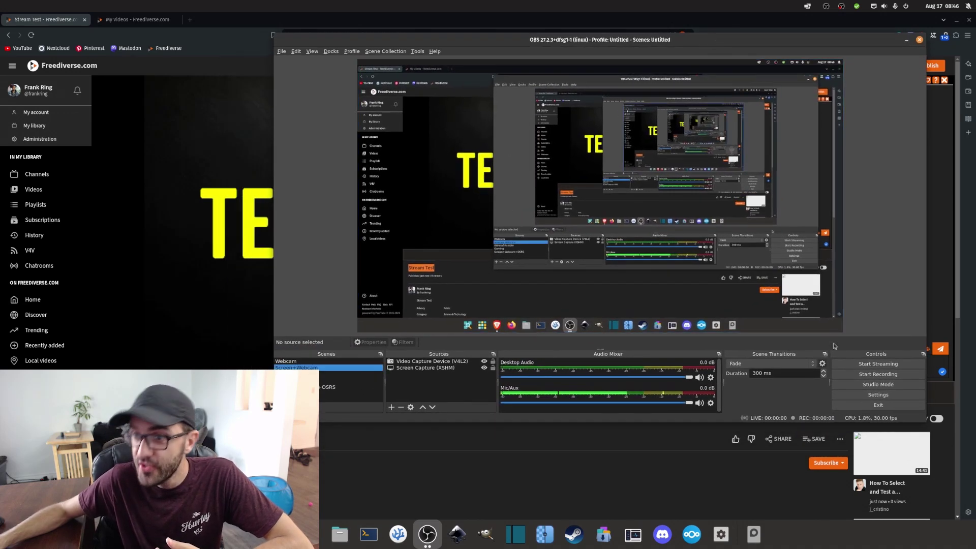
left_click(870, 366)
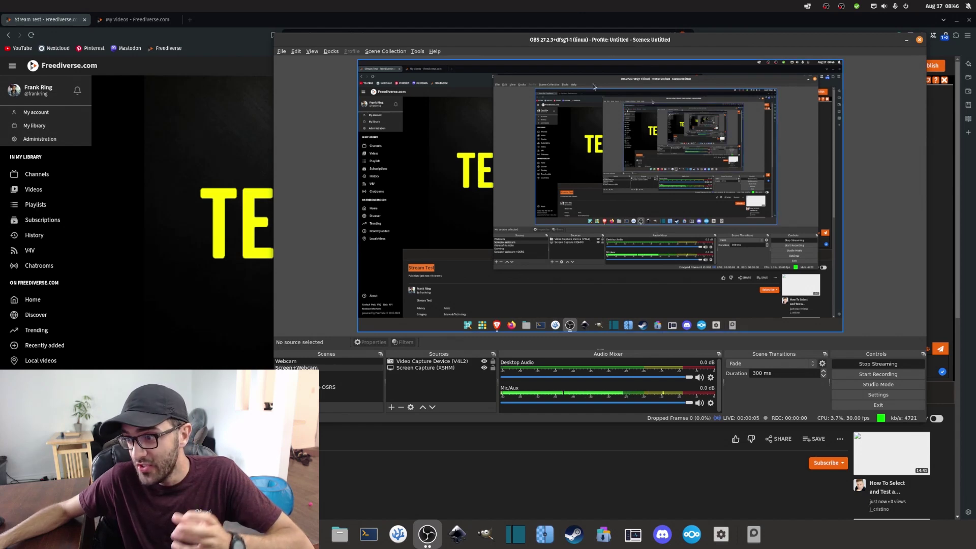
left_click(70, 45)
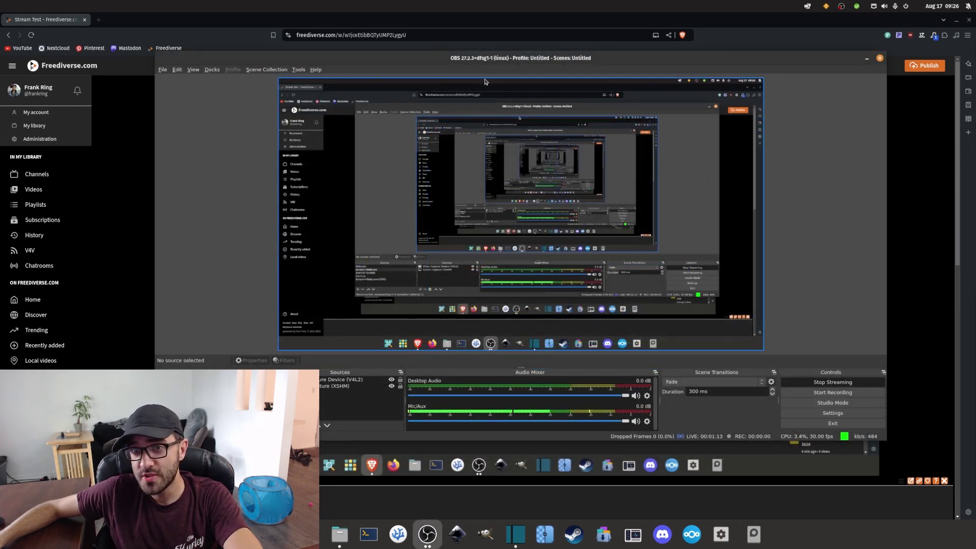
left_click(815, 382)
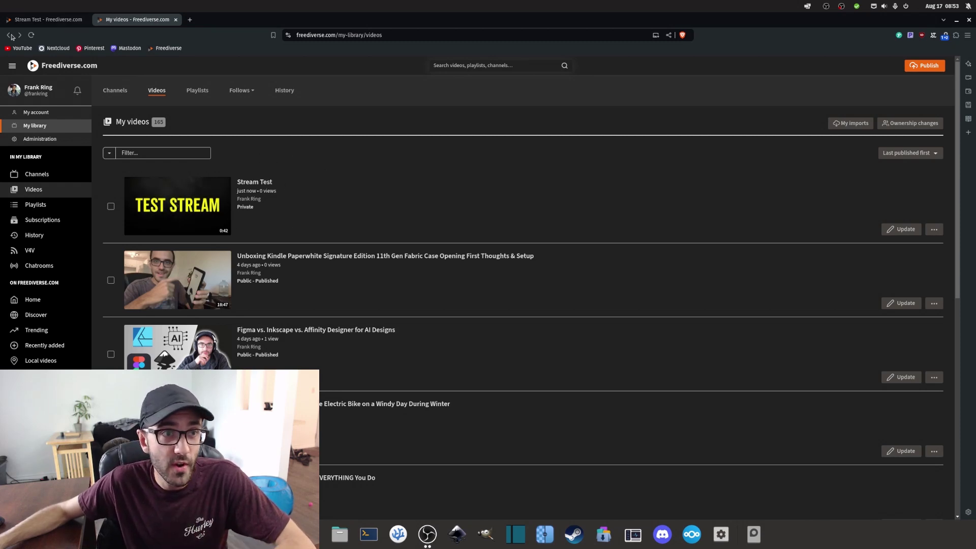
Reload My videos to see the private 0:42 replay, then create a new Go live video.
left_click(31, 35)
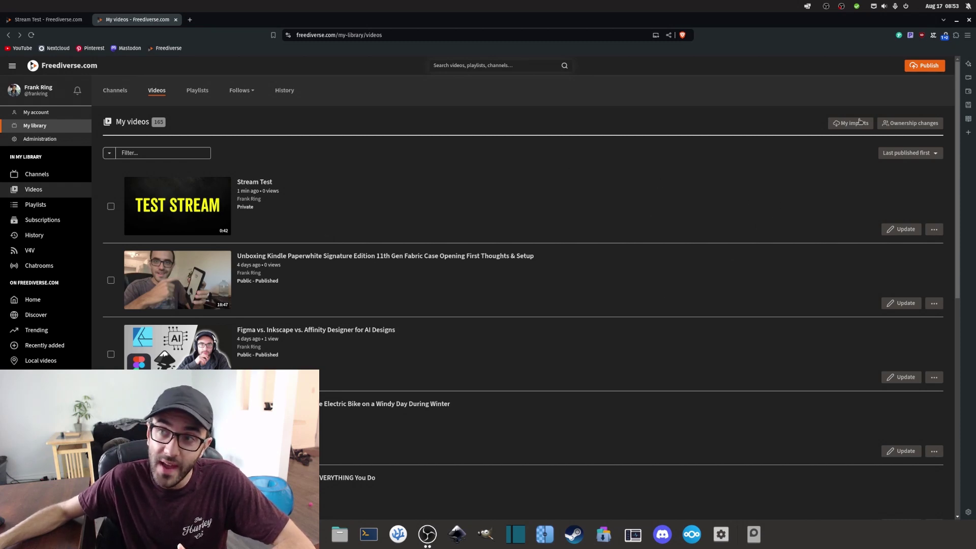
left_click(925, 65)
left_click(319, 123)
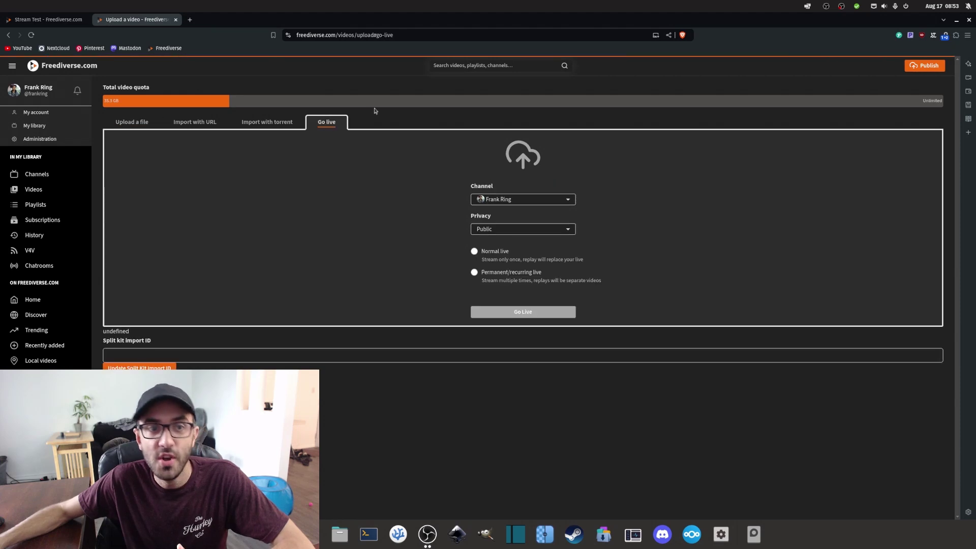
left_click(543, 313)
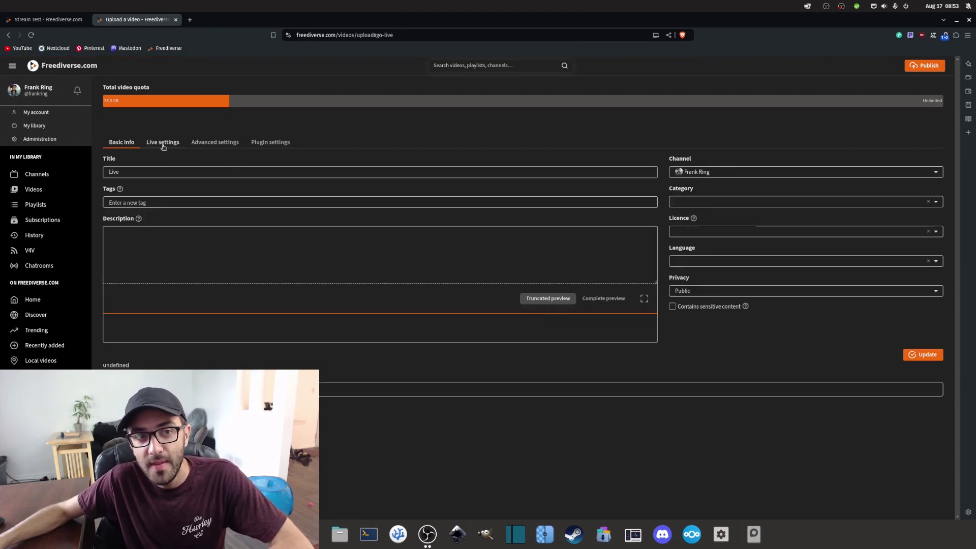
Review the new live's Live settings, Advanced settings and Basic info tabs, checking the OBS settings.
left_click(164, 144)
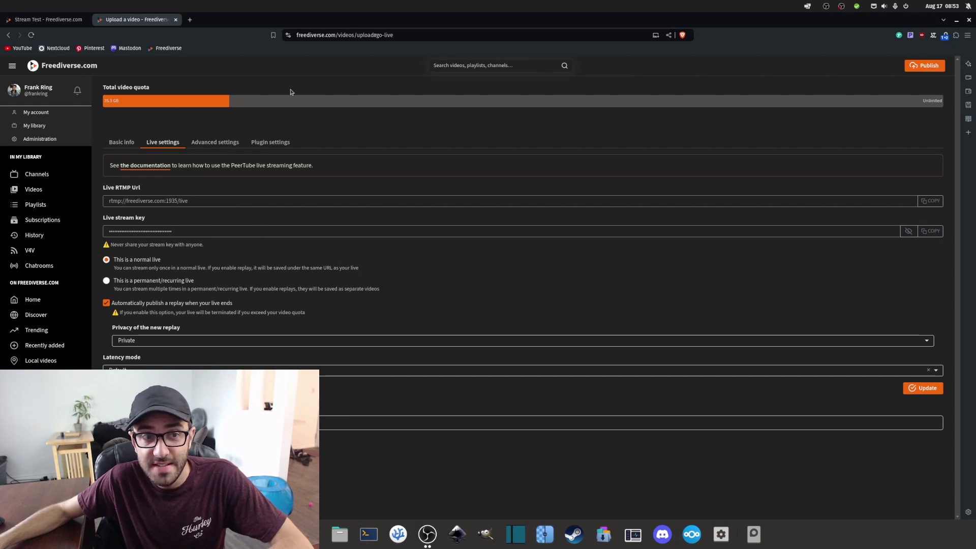
left_click(215, 142)
left_click(122, 142)
left_click(154, 145)
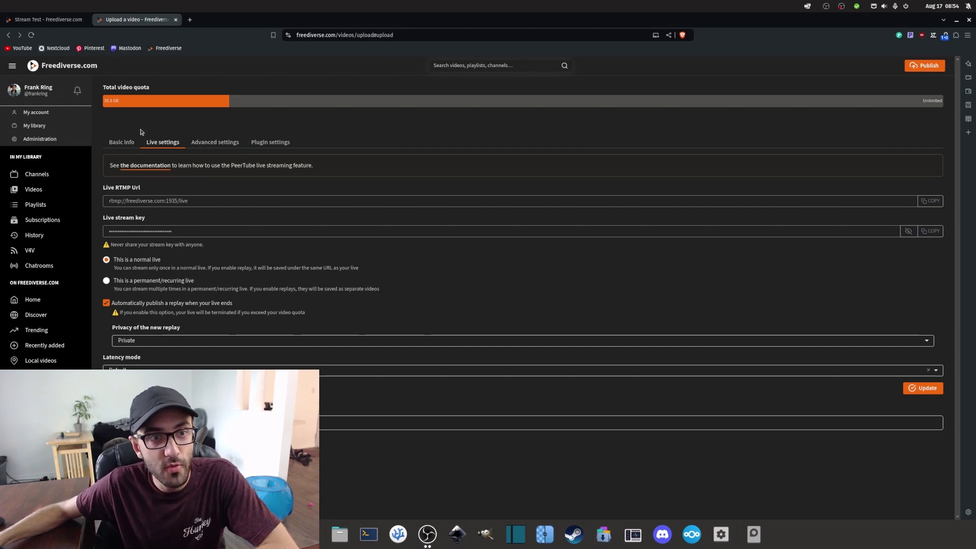
left_click(140, 141)
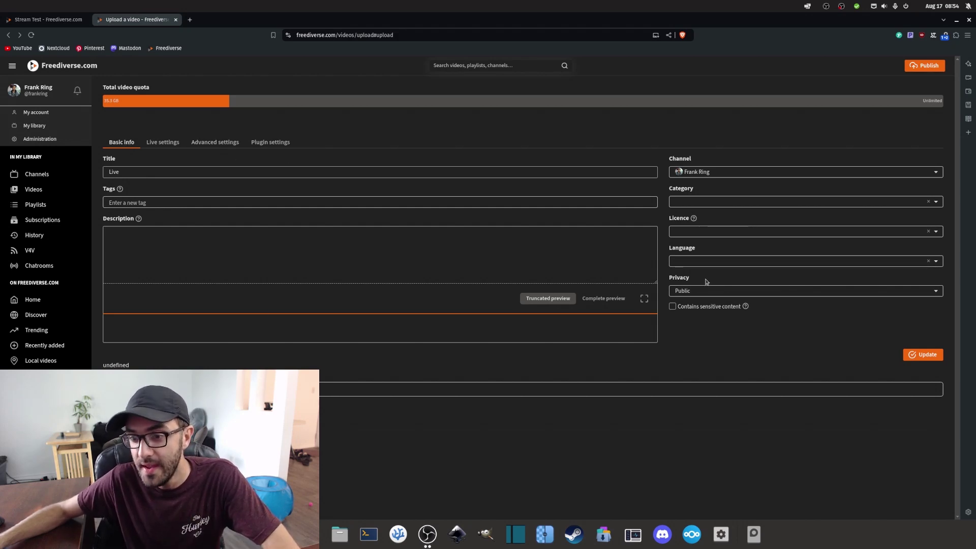
key("alt+Tab")
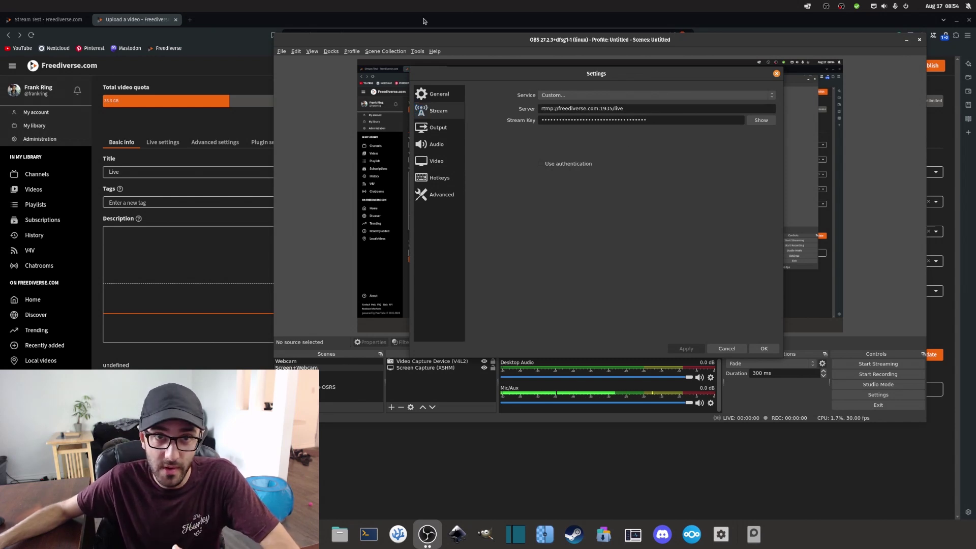
left_click(325, 23)
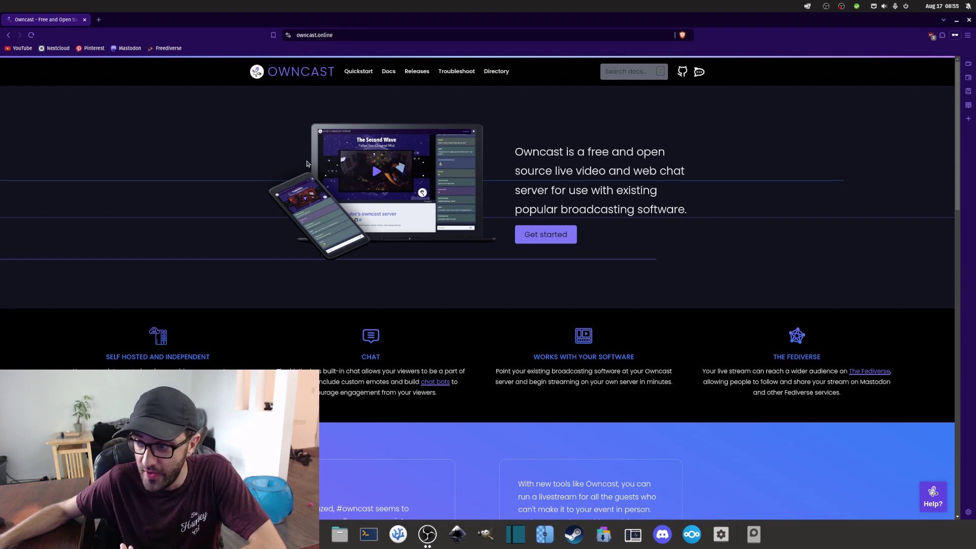
scroll(362, 265, "down", 3)
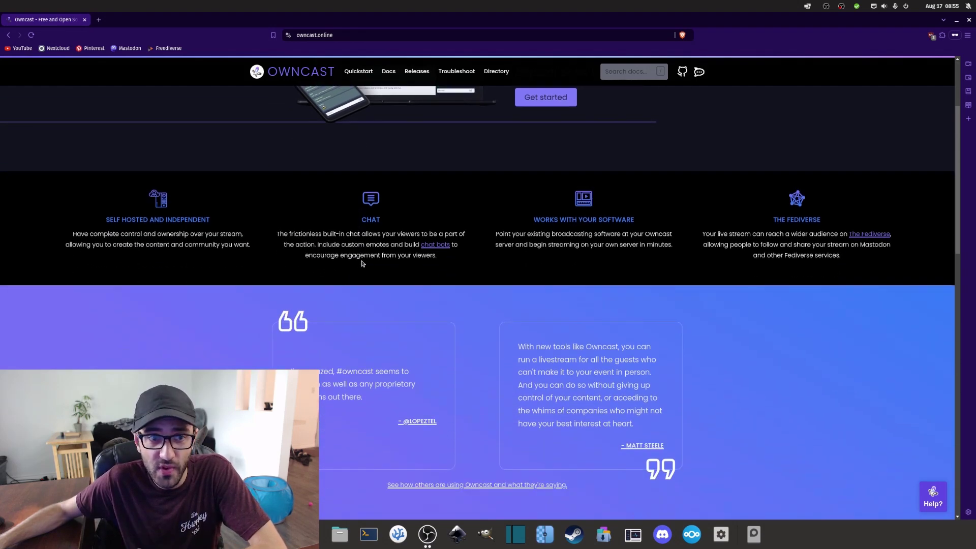
scroll(362, 264, "up", 3)
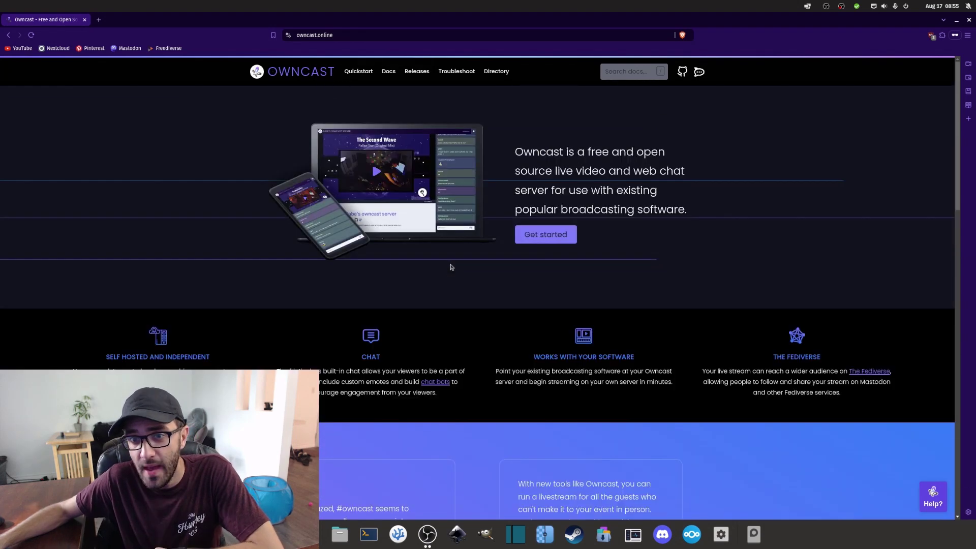
scroll(450, 266, "down", 5)
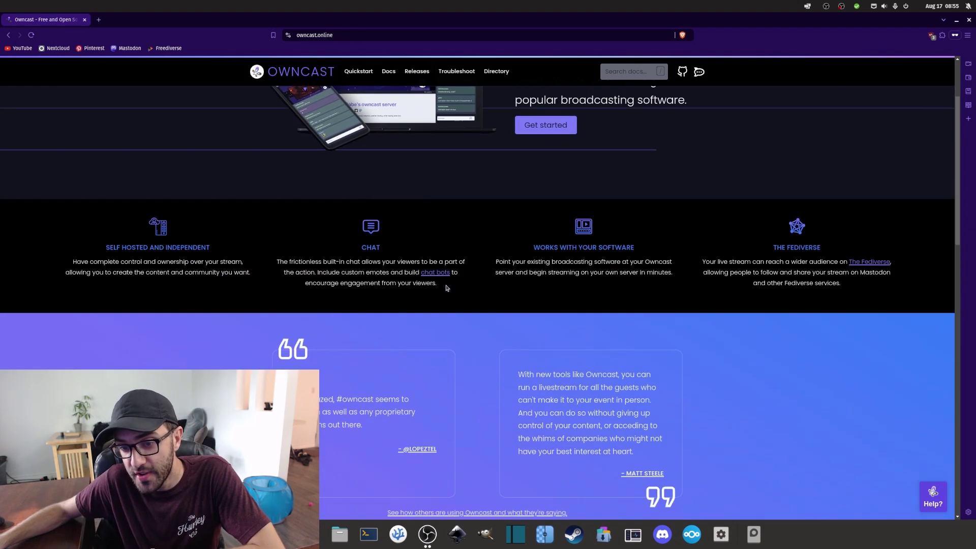
left_click_drag(518, 256, 656, 285)
scroll(683, 269, "up", 3)
triple_click(777, 266)
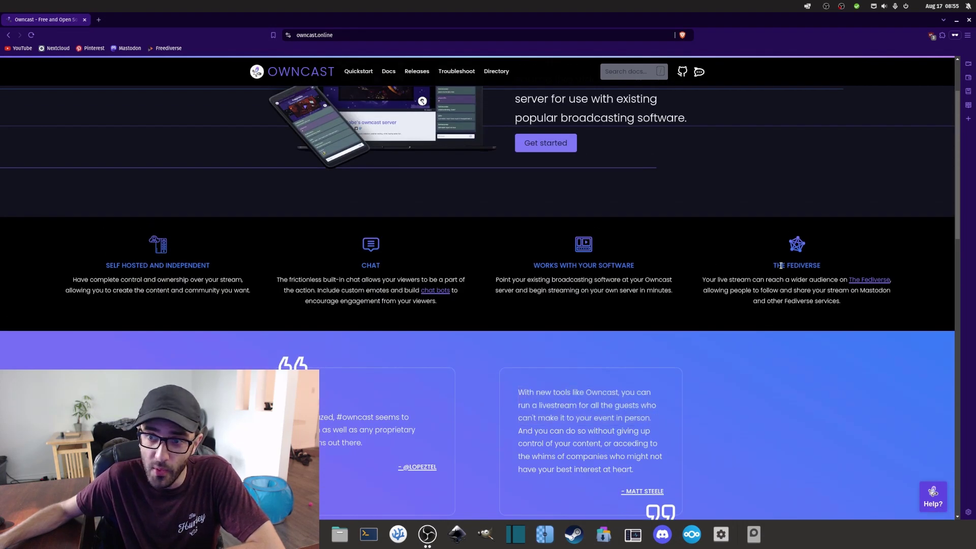
scroll(666, 273, "up", 2)
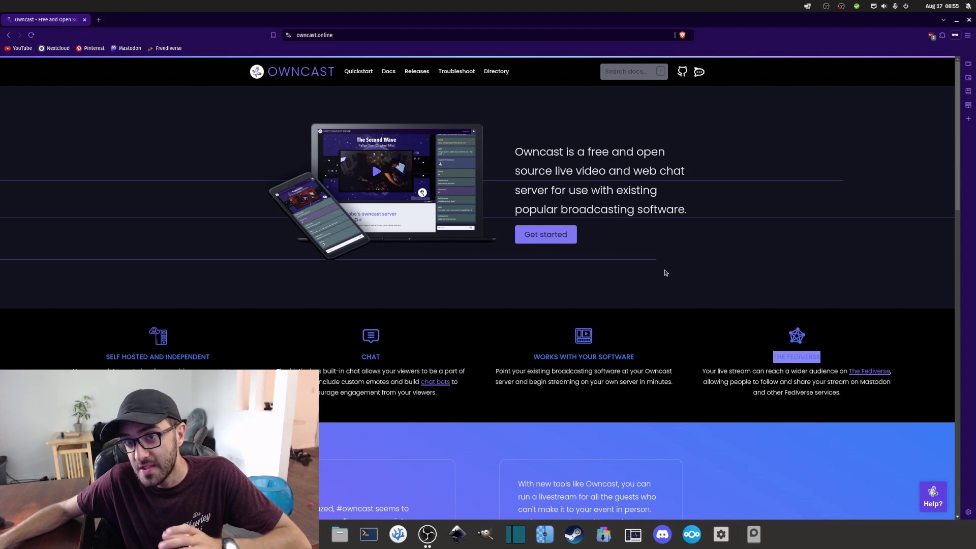